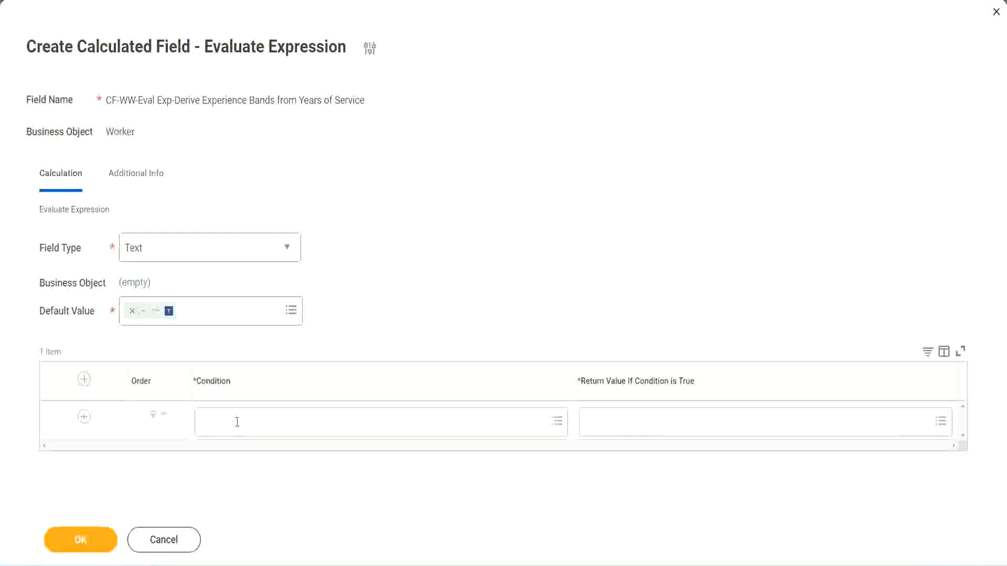
Copy the Field 1 name from the Notepad++ notes and set the first condition to CF-WW-TF-Length of Service between 0 and 7 years
left_click(237, 423)
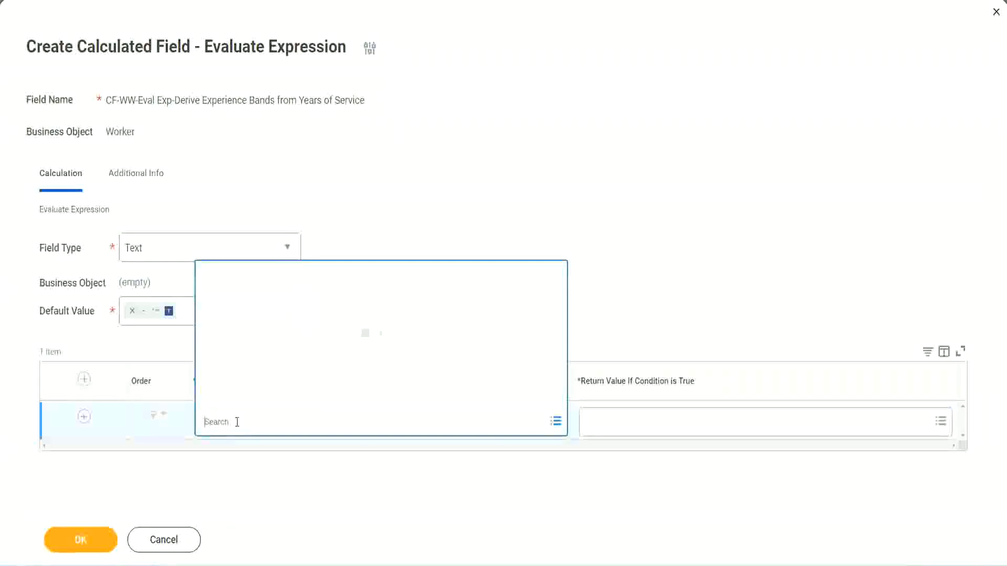
left_click(386, 238)
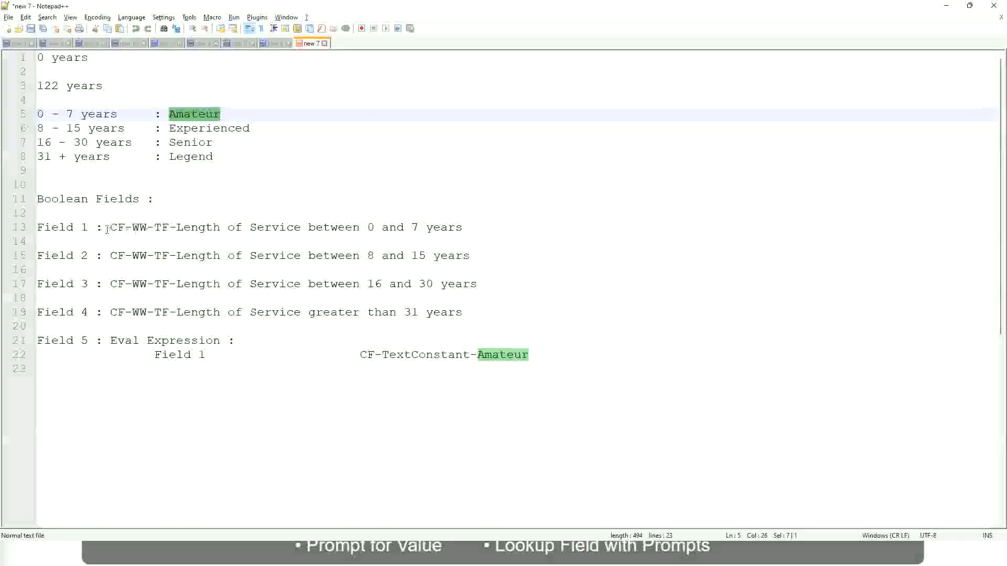
left_click_drag(111, 227, 464, 231)
key("ctrl+c")
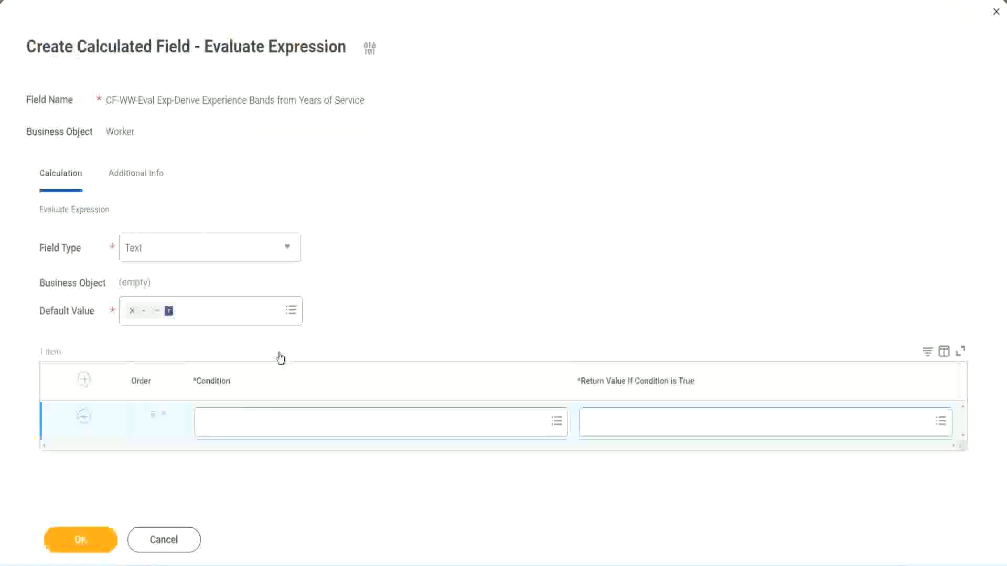
left_click(257, 426)
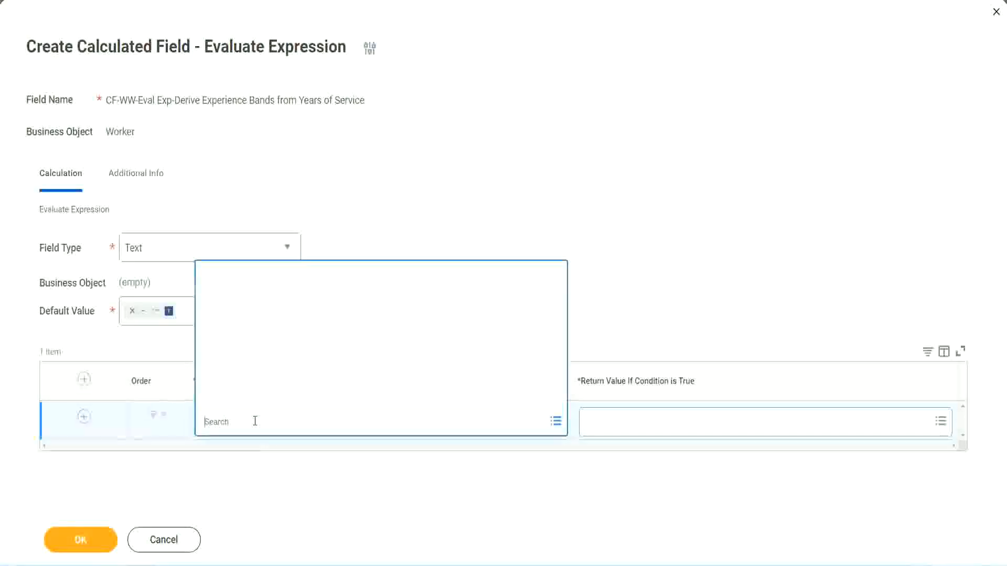
key("ctrl+v")
key("Return")
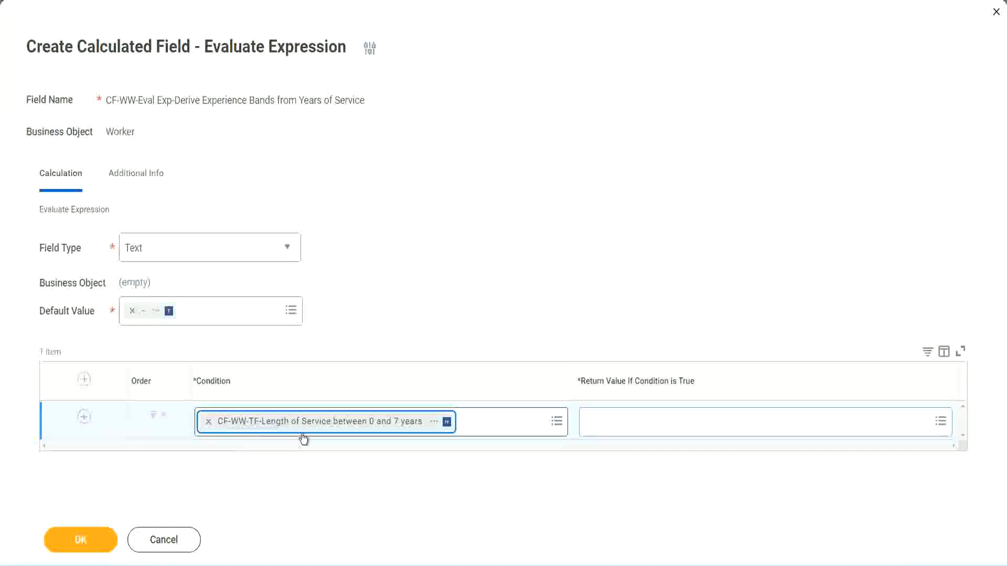
left_click(466, 292)
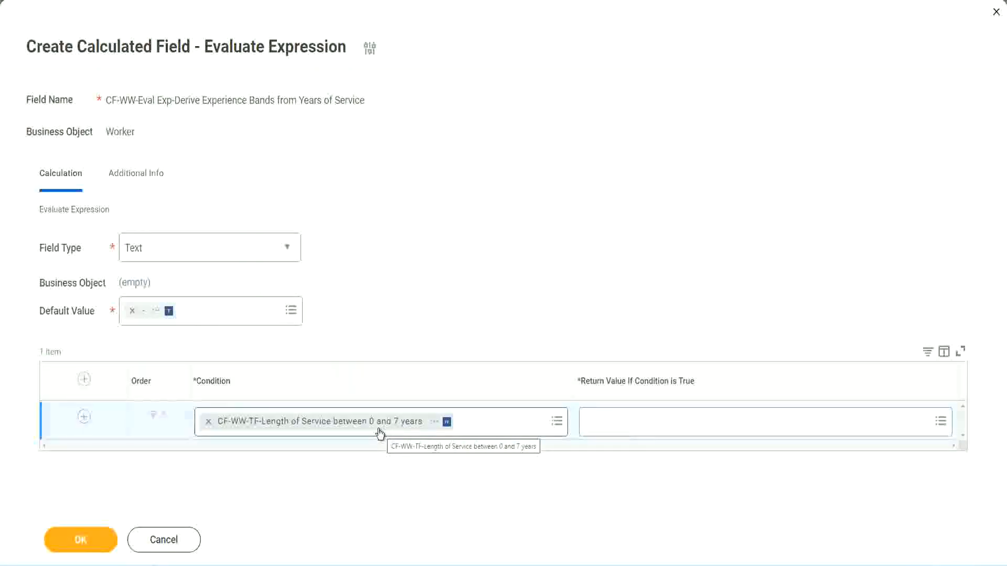
left_click(655, 430)
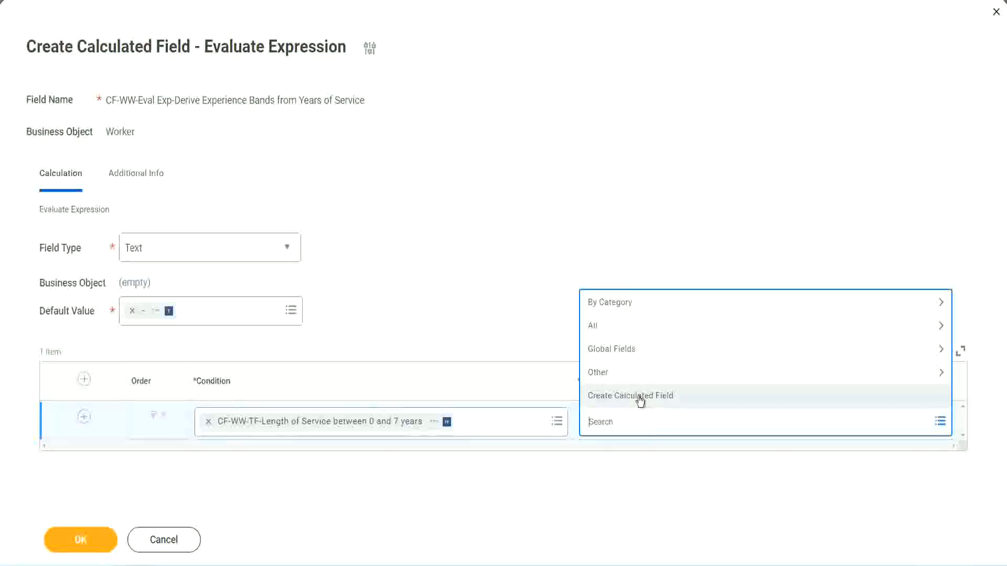
left_click(583, 261)
left_click(607, 427)
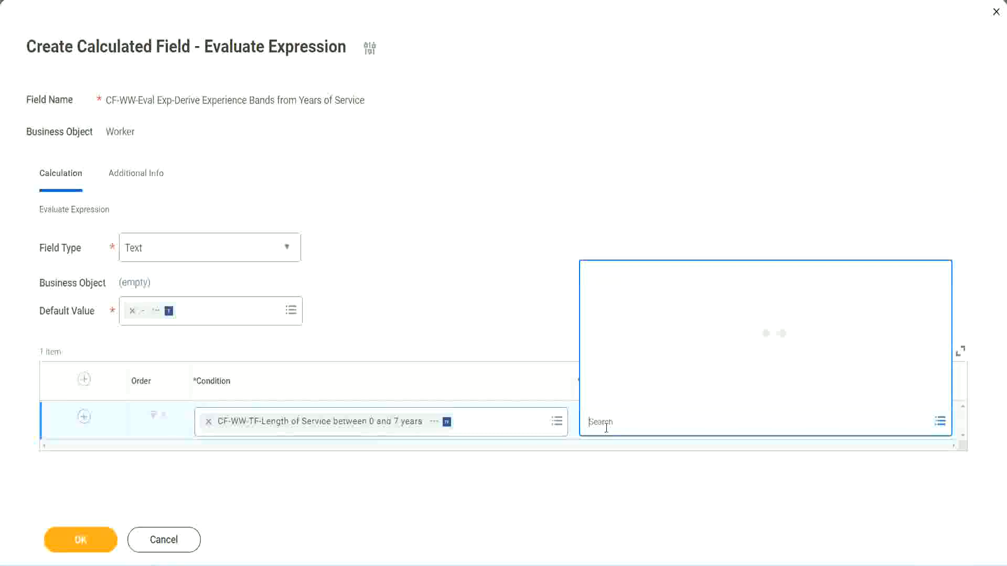
type("Amaterue")
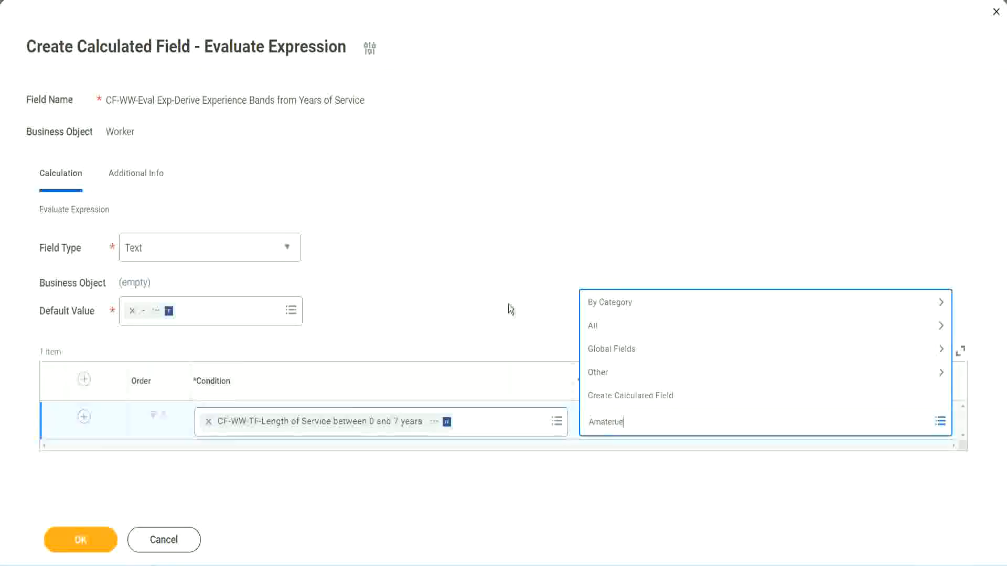
left_click(508, 309)
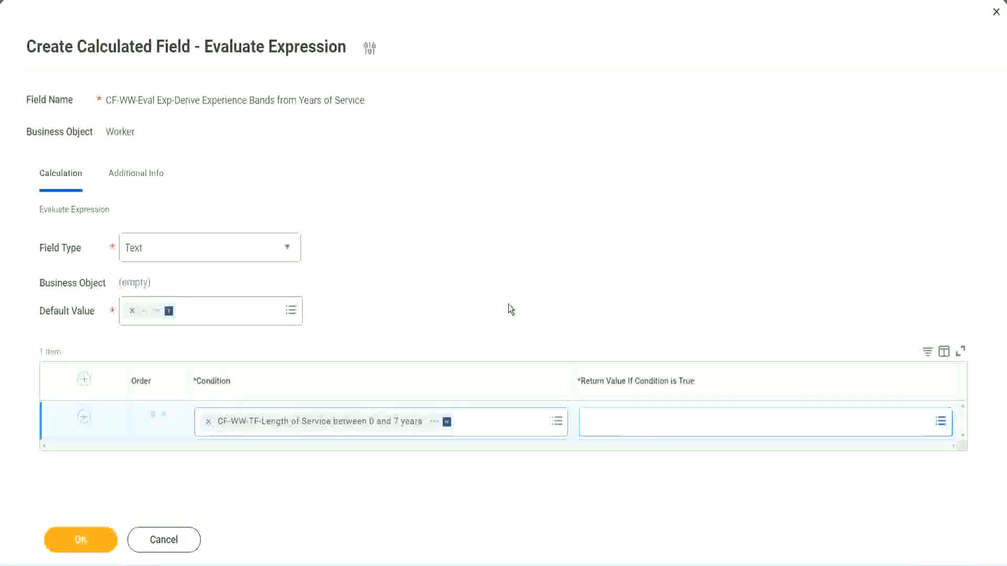
left_click(634, 431)
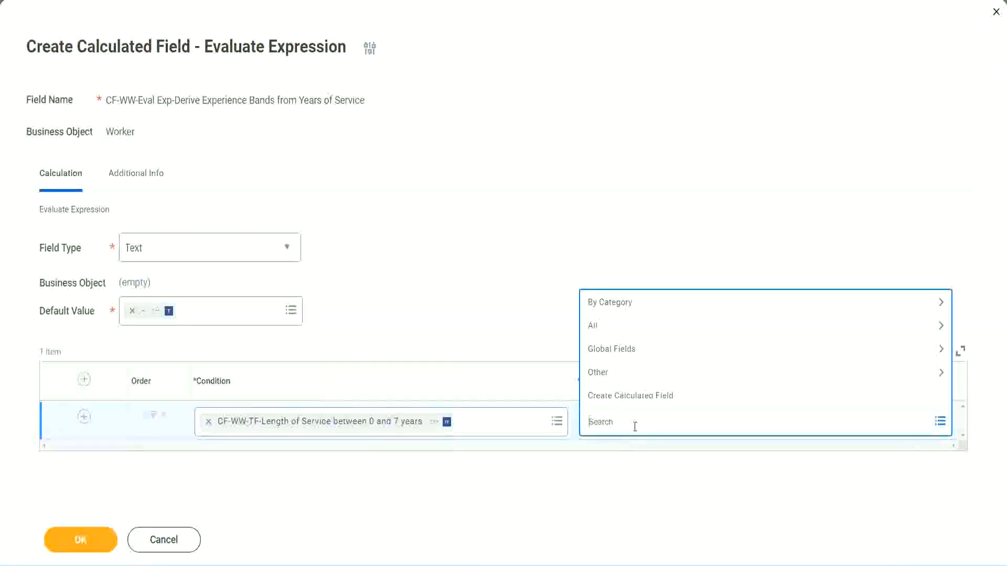
left_click(509, 309)
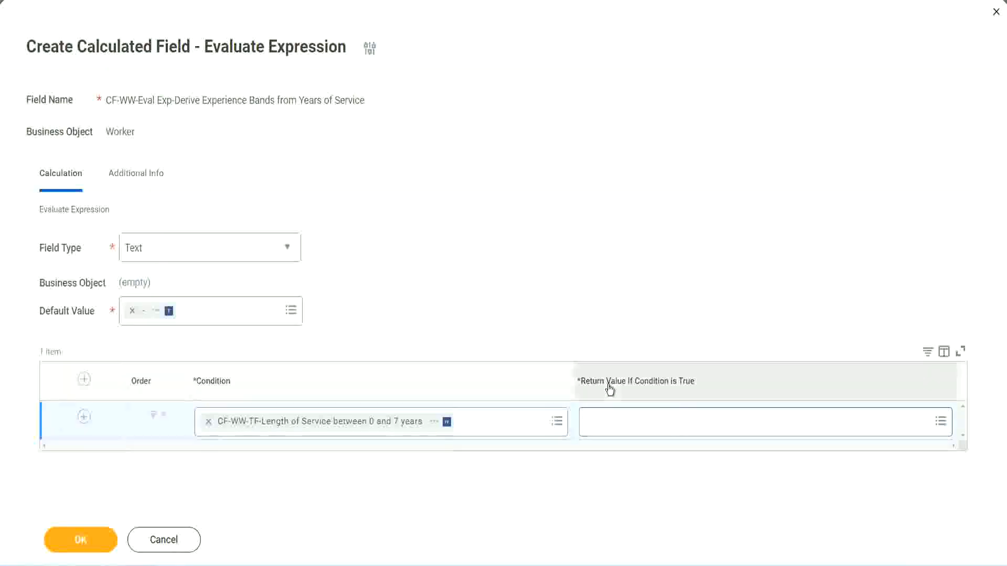
Start a new calculated field for the first condition's return value and name it CF-WW-TC-Amateur
left_click(652, 425)
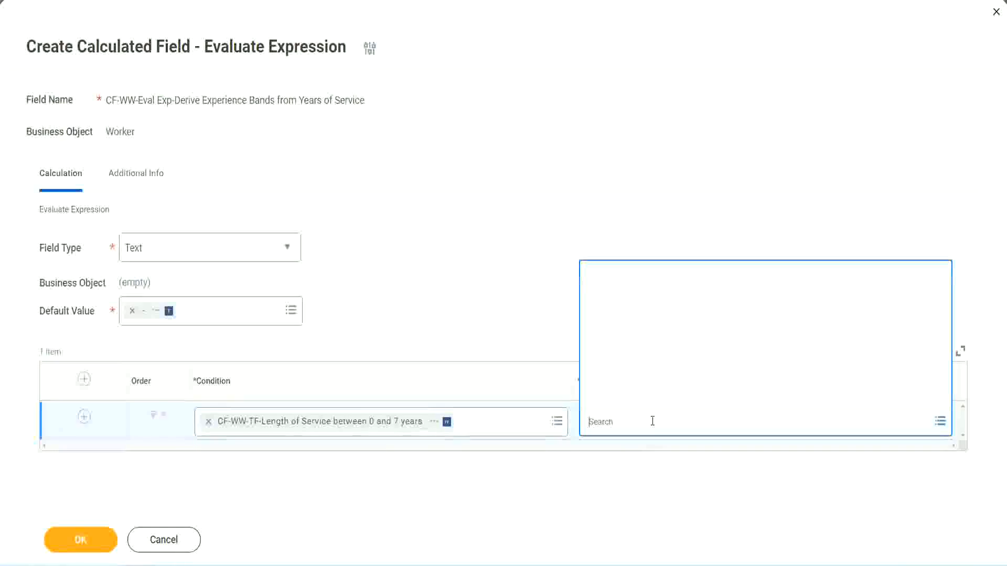
left_click(645, 397)
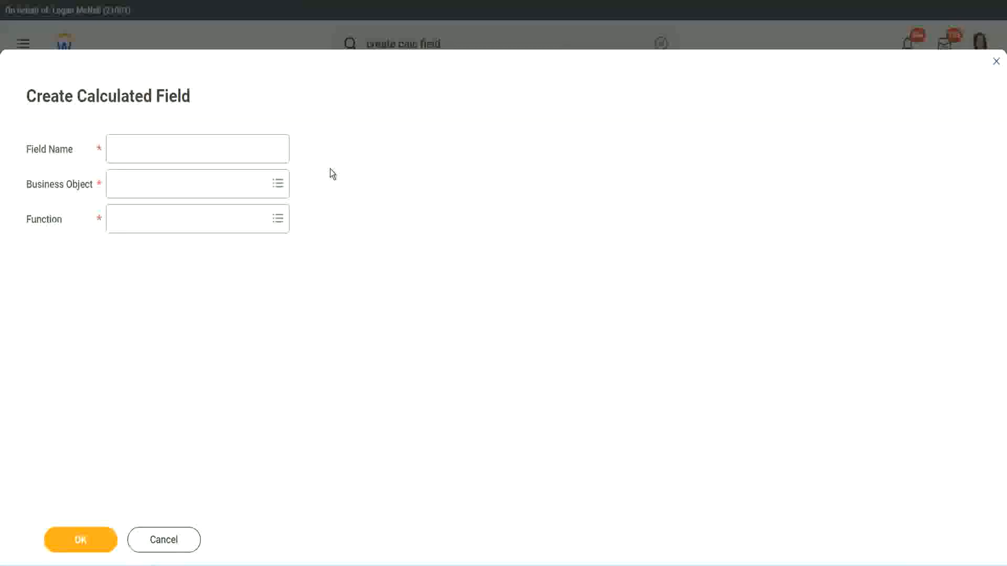
left_click(121, 150)
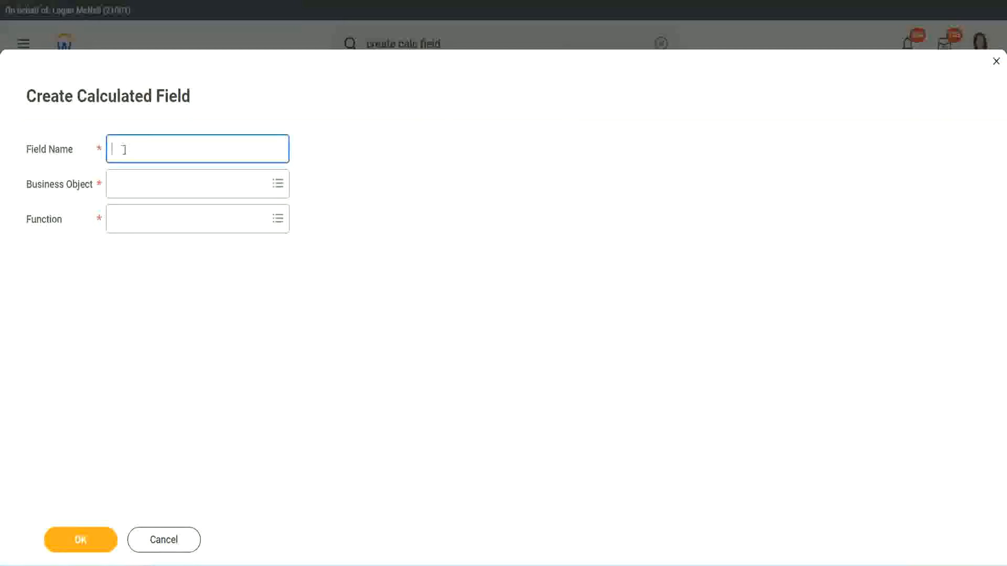
type("CF-TC-Amateur")
left_click(126, 147)
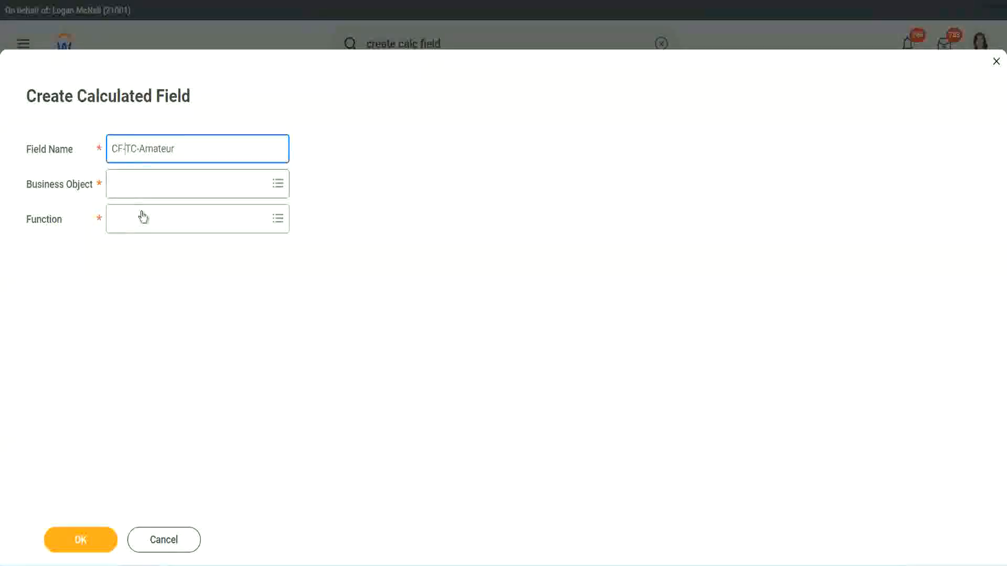
type("WW-")
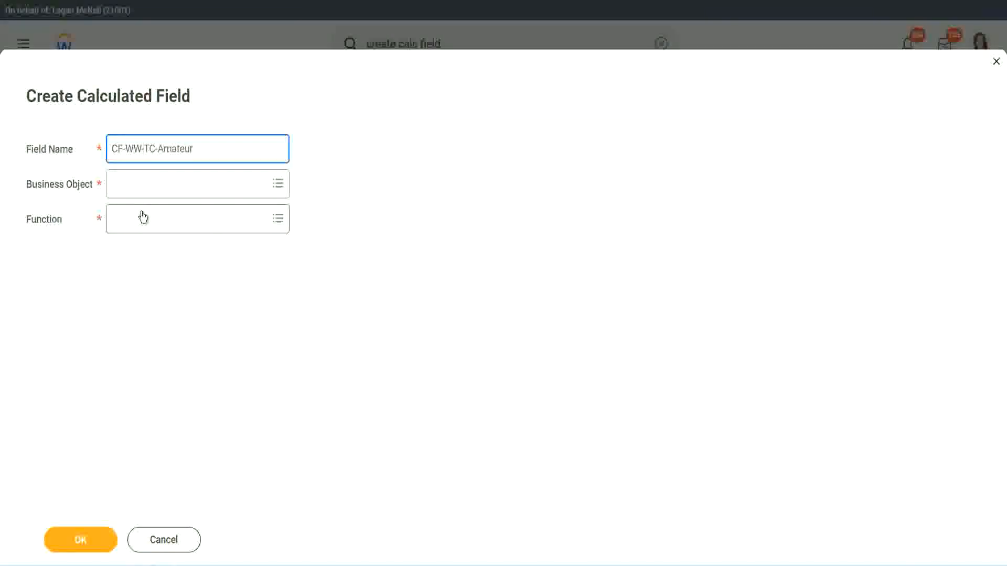
Set the new calculated field's business object to Global
left_click(142, 186)
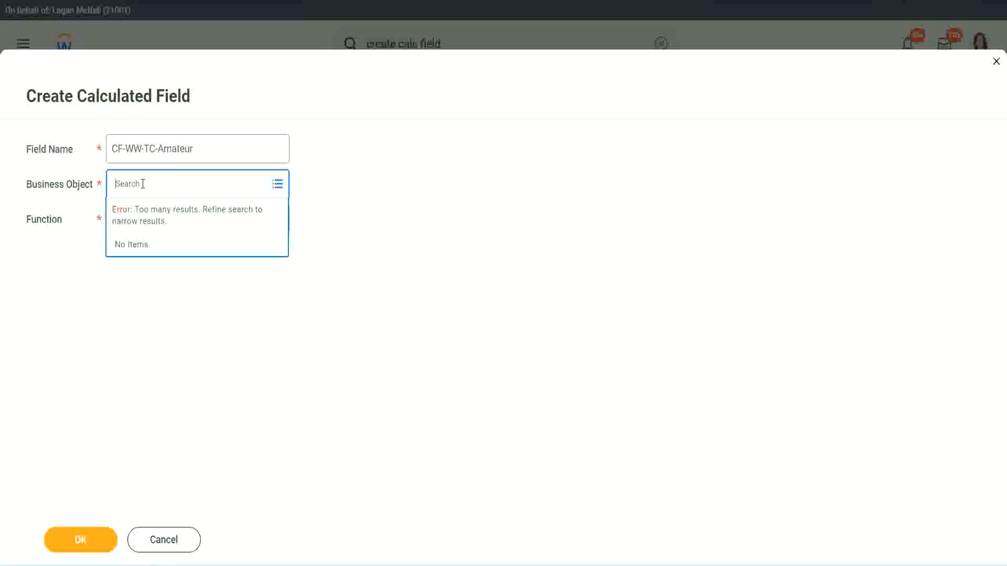
type("worker")
key("BackSpace")
type("global")
key("Return")
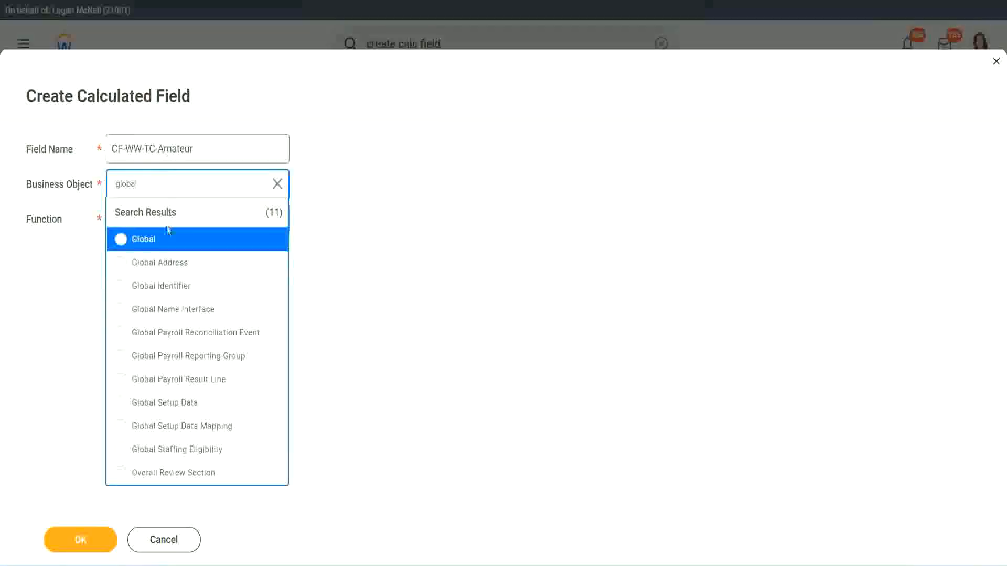
left_click(157, 245)
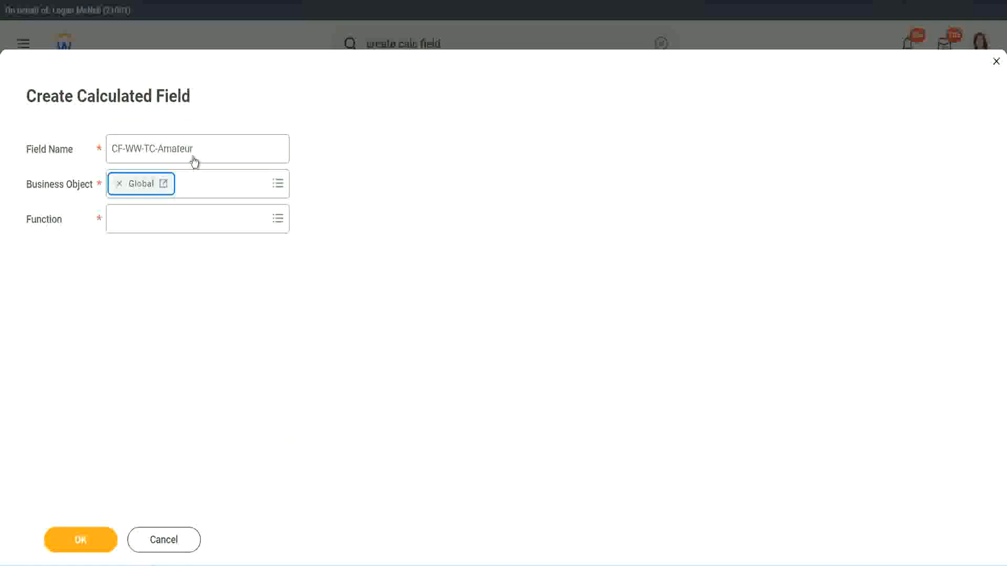
Copy the word Amateur from the end of the new field's name
triple_click(260, 141)
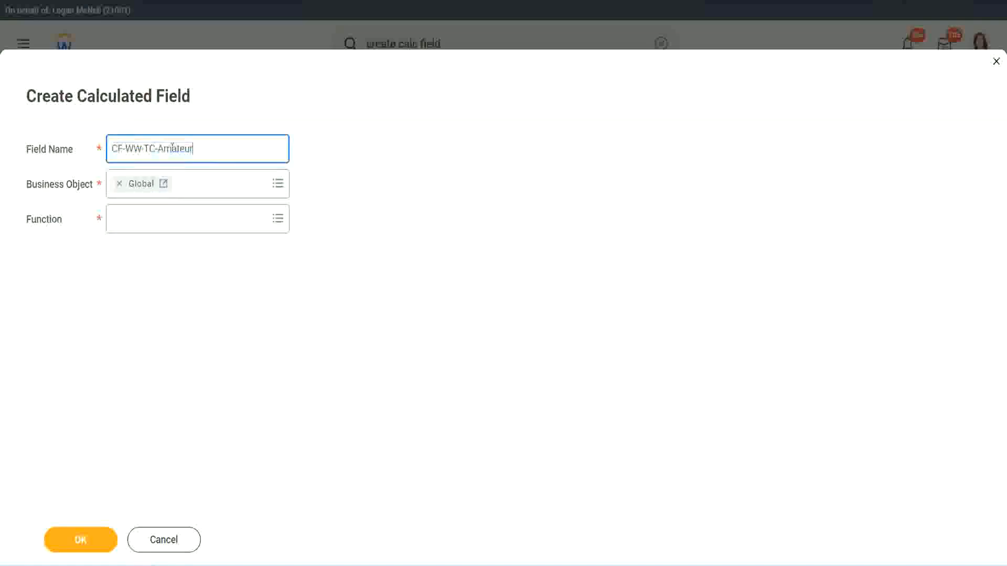
double_click(174, 149)
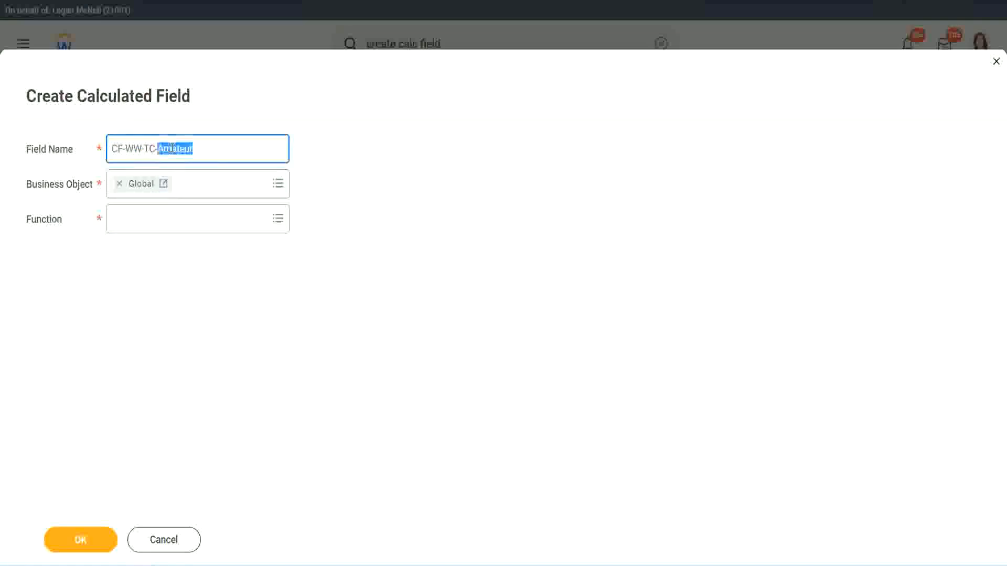
left_click(208, 146)
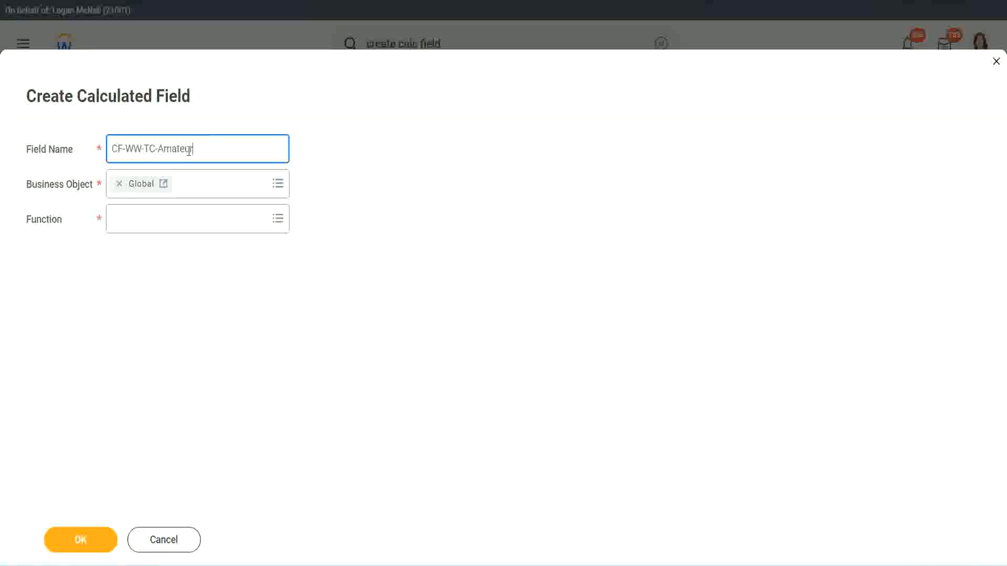
double_click(188, 150)
key("ctrl+c")
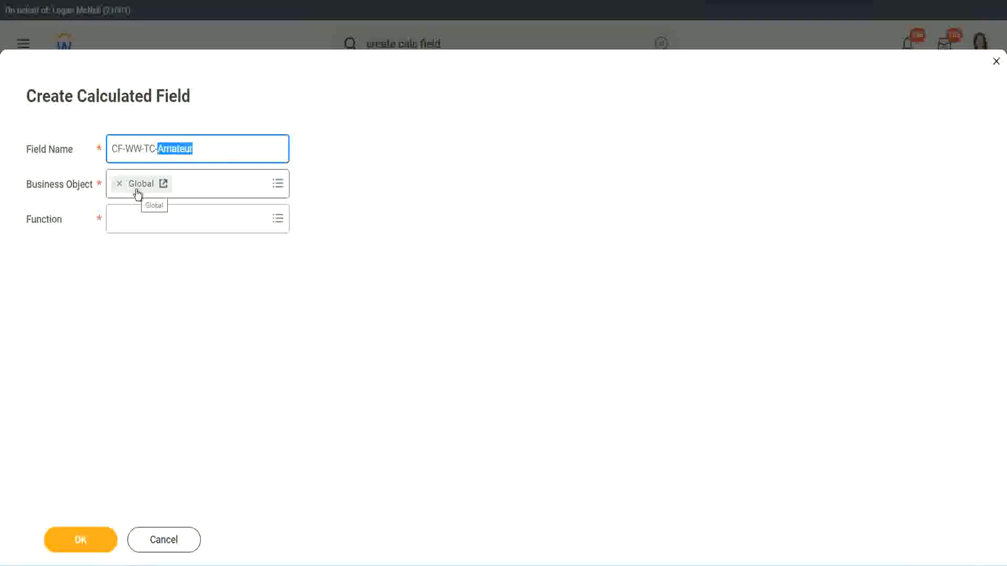
Choose Text Constant as the new field's function and continue to its calculation settings
left_click(140, 218)
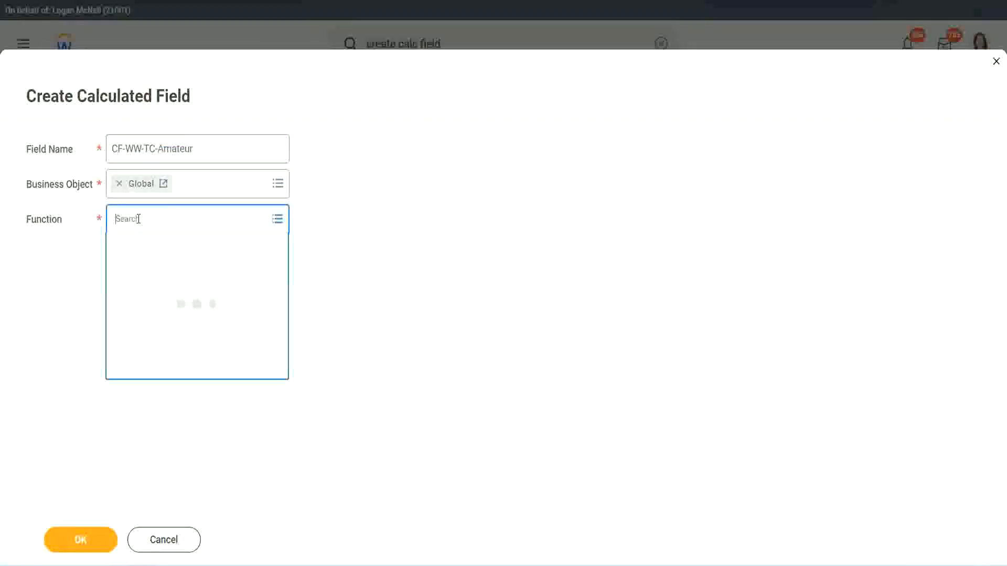
type("text cal")
type("ns")
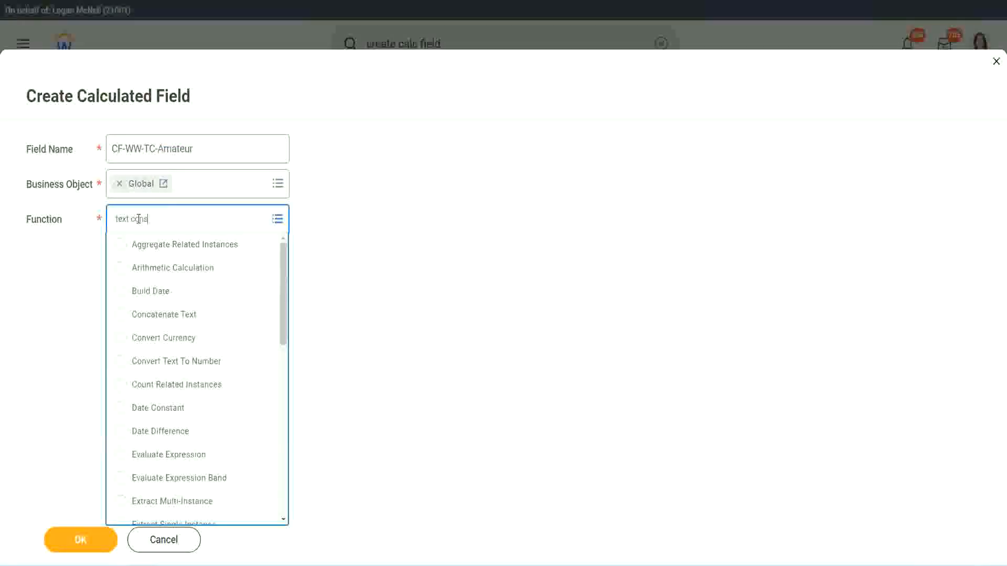
key("Return")
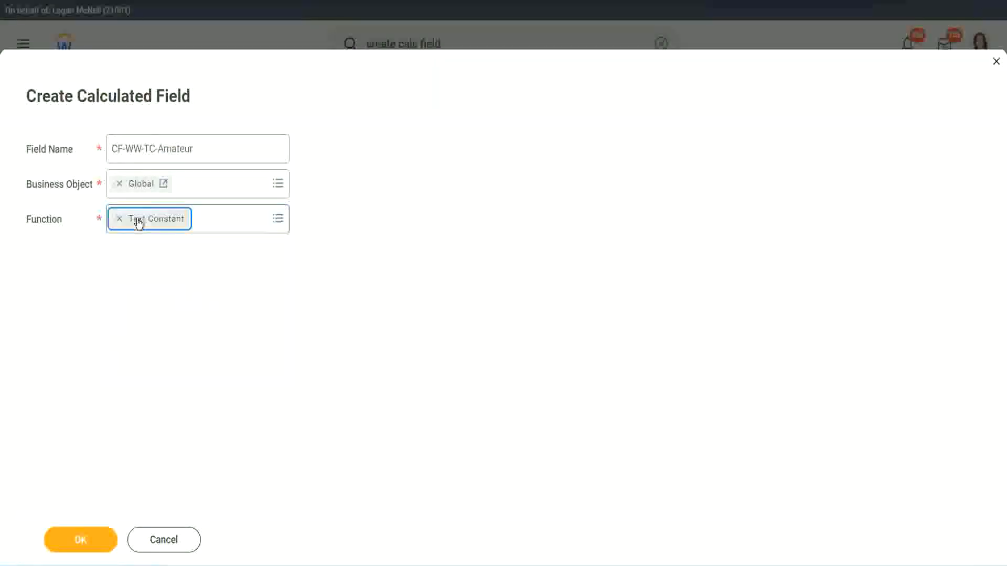
left_click(83, 546)
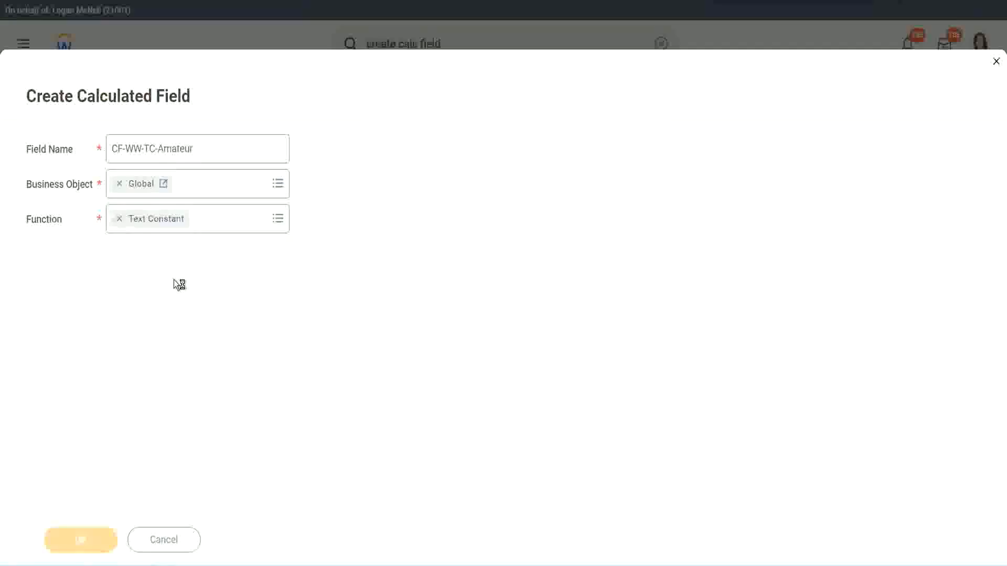
Enter the copied word Amateur as the text constant and save the field as the return value
left_click(168, 297)
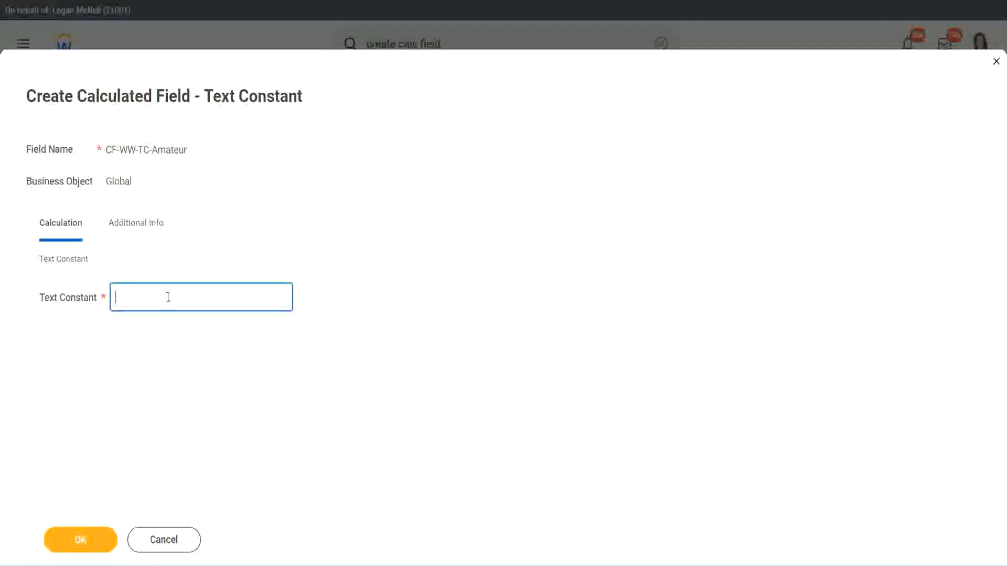
key("ctrl+v")
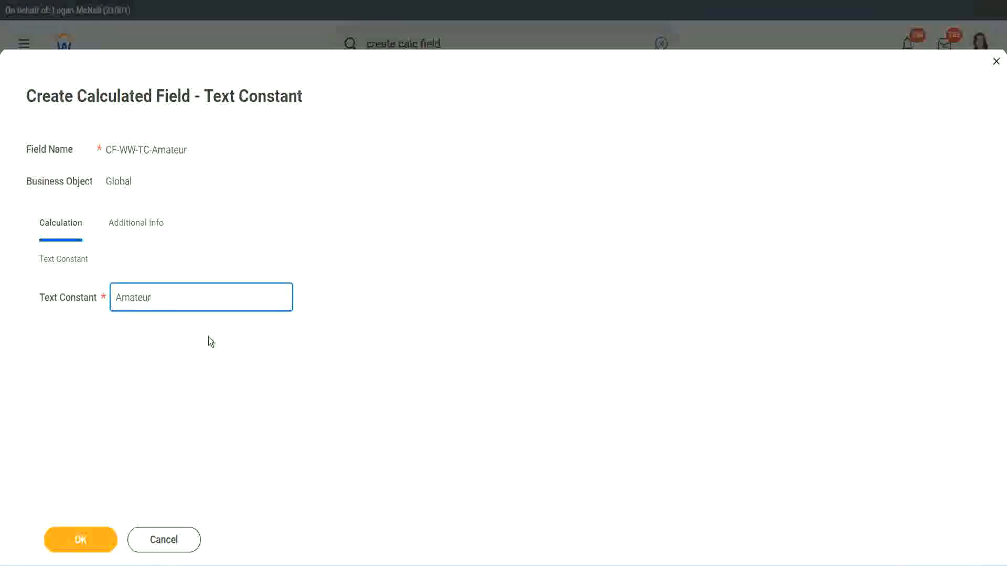
left_click(80, 540)
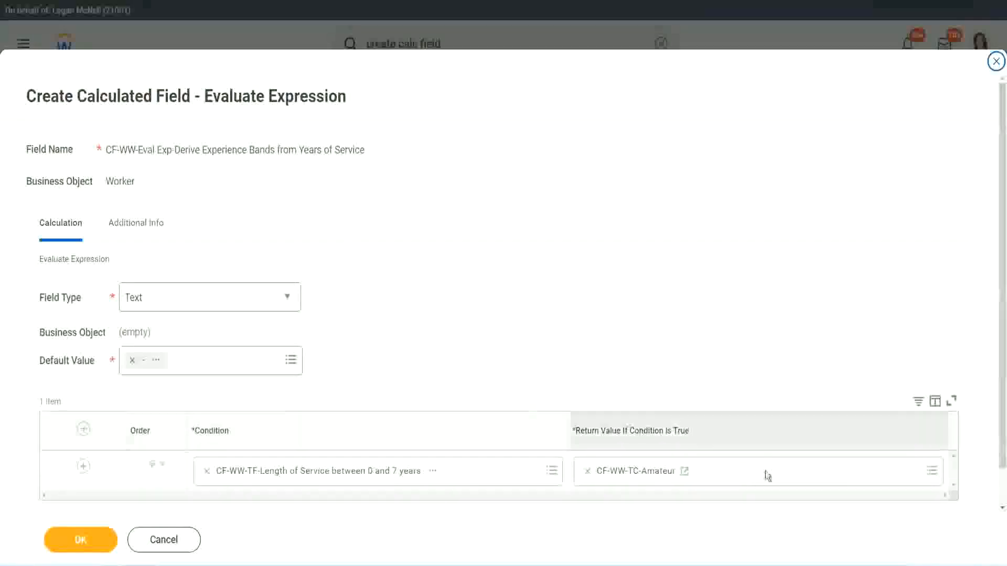
Copy the first return value's name, CF-WW-TC-Amateur, and add two empty condition rows below the first
right_click(625, 472)
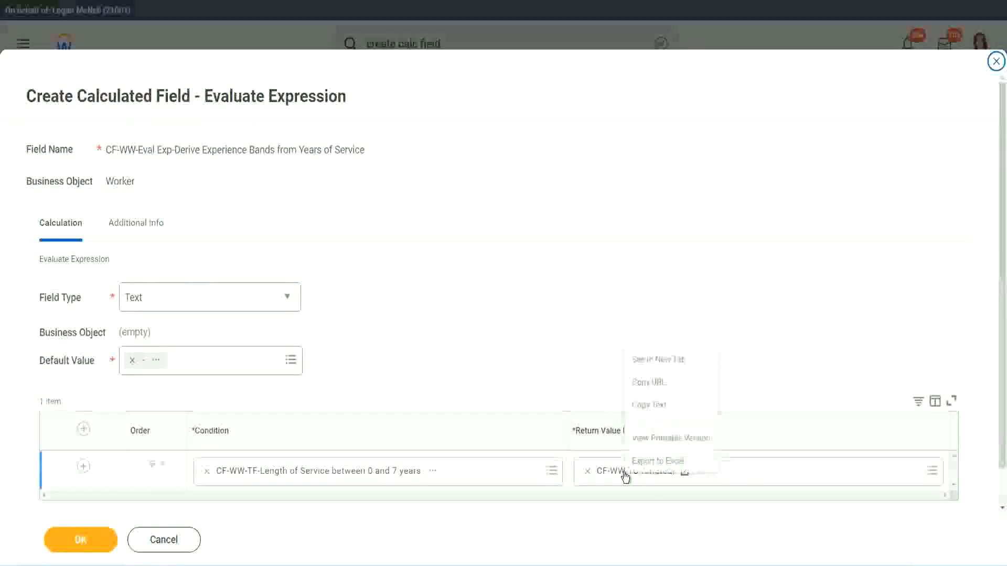
left_click(659, 406)
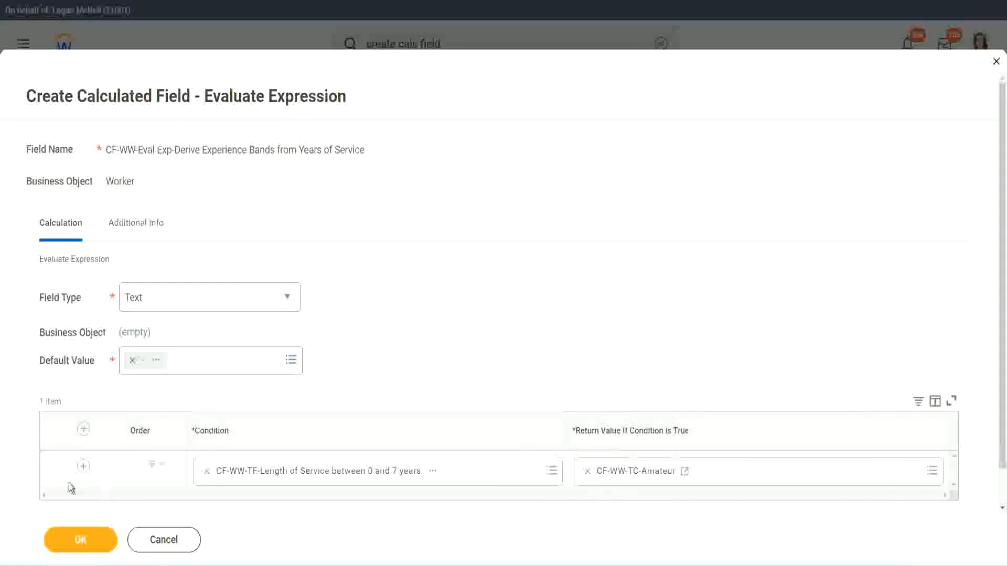
left_click(83, 465)
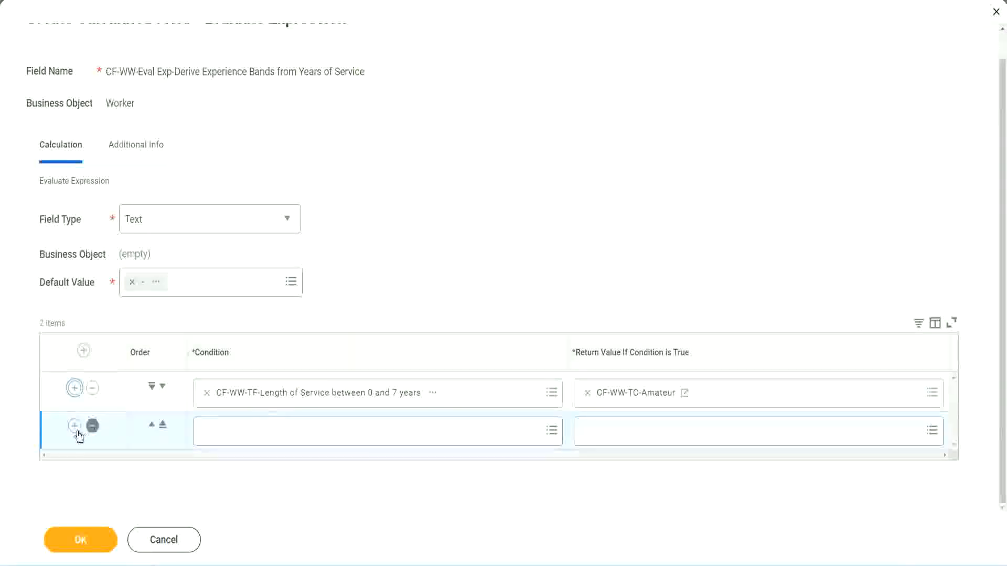
left_click(74, 426)
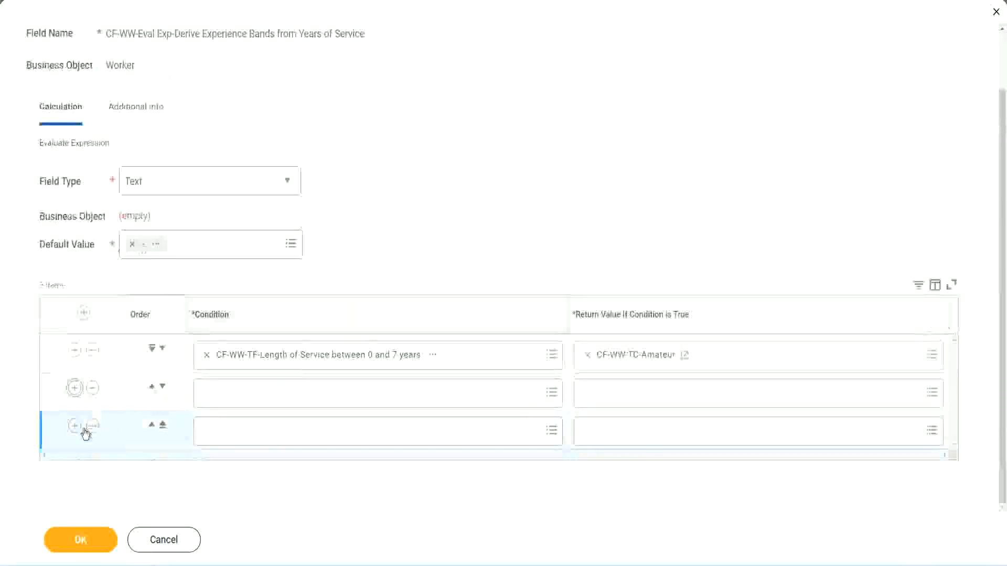
Set the second row's condition to CF-WW-TF-Length of Service between 8 and 15 years
left_click(247, 400)
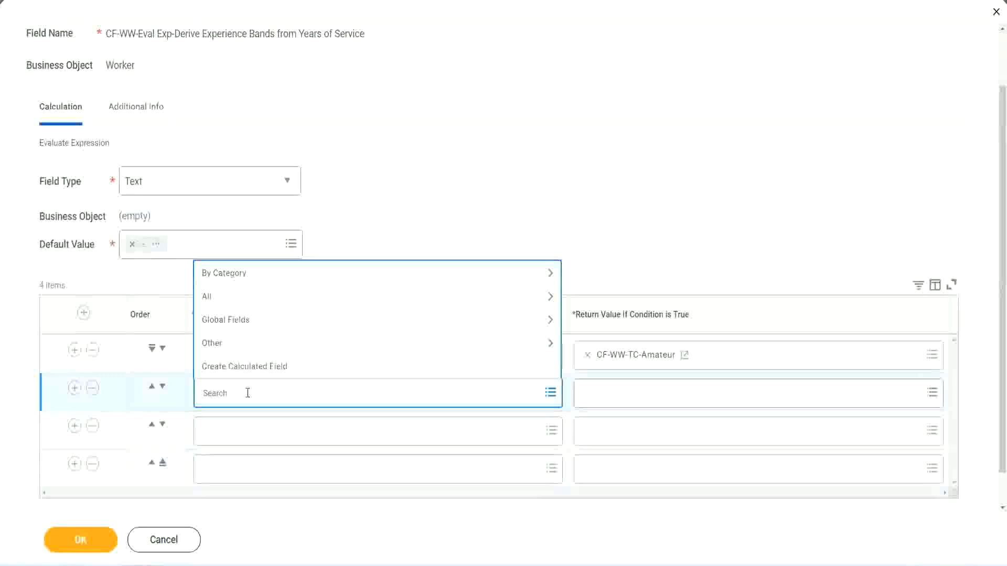
type("cf-ww")
type("-tc")
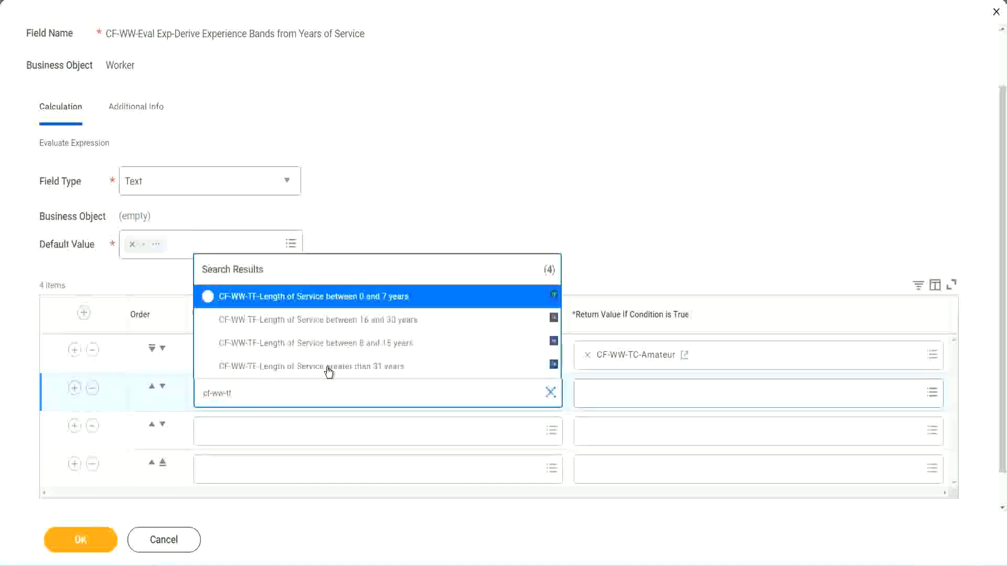
left_click(389, 346)
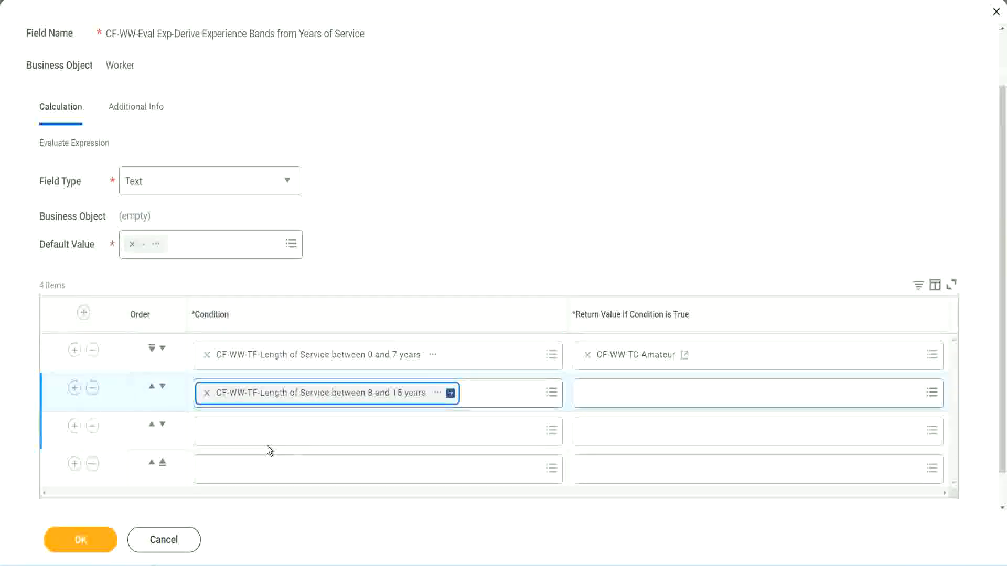
Set the third row's condition to CF-WW-TF-Length of Service between 16 and 30 years
left_click(254, 430)
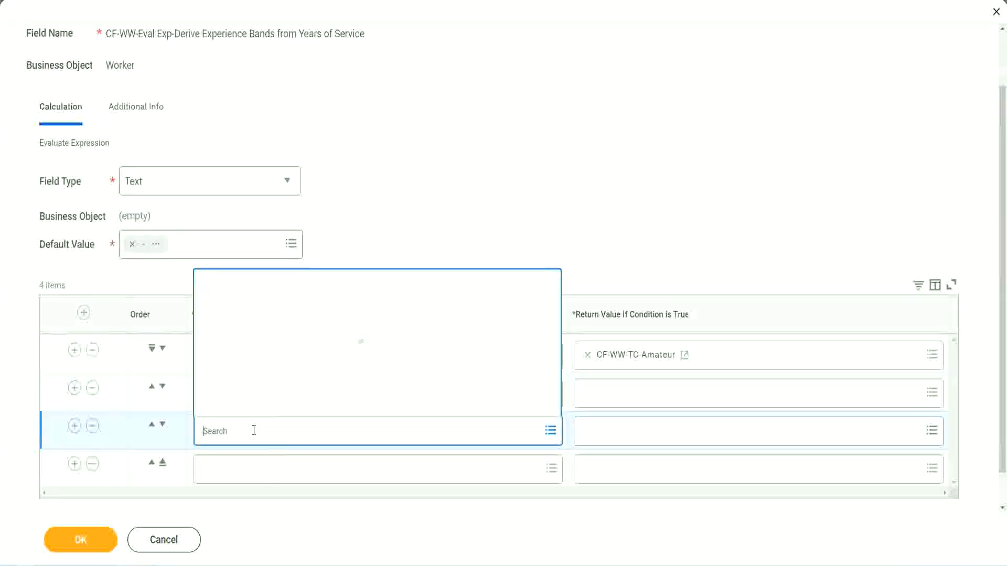
type("cf-ww")
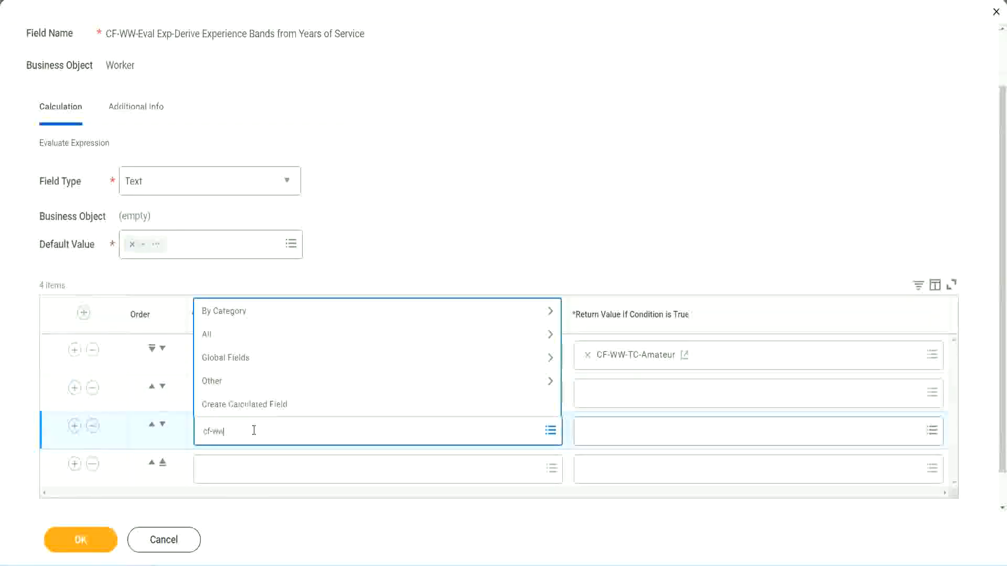
type("-tf")
key("Return")
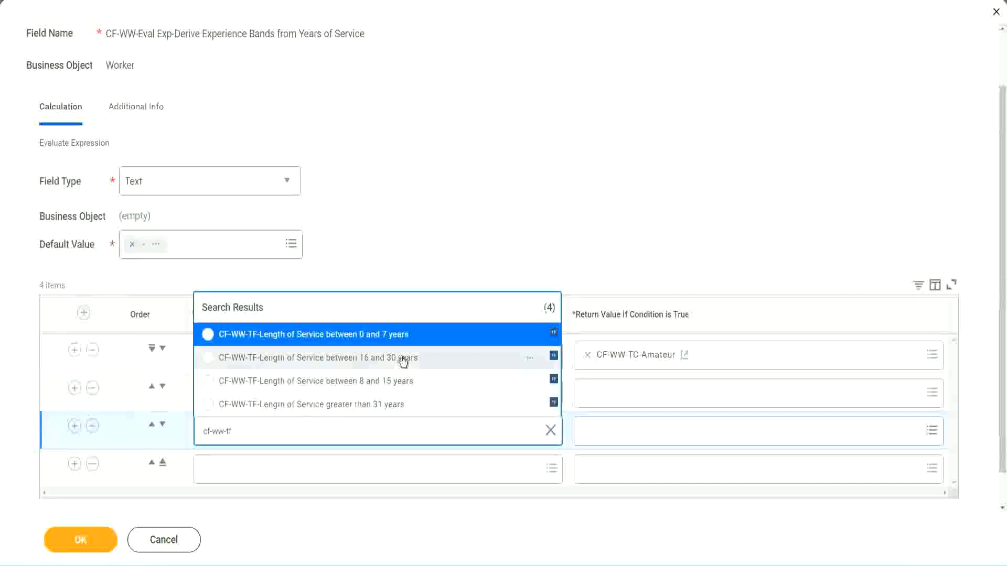
left_click(404, 362)
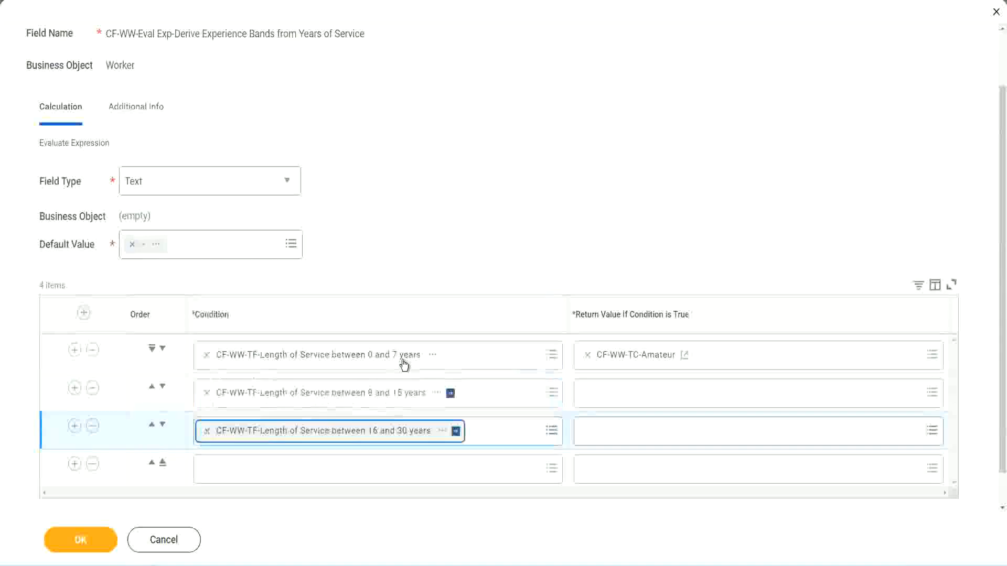
Set the fourth row's condition to CF-WW-TF-Length of Service greater than 31 years
left_click(239, 476)
type("c")
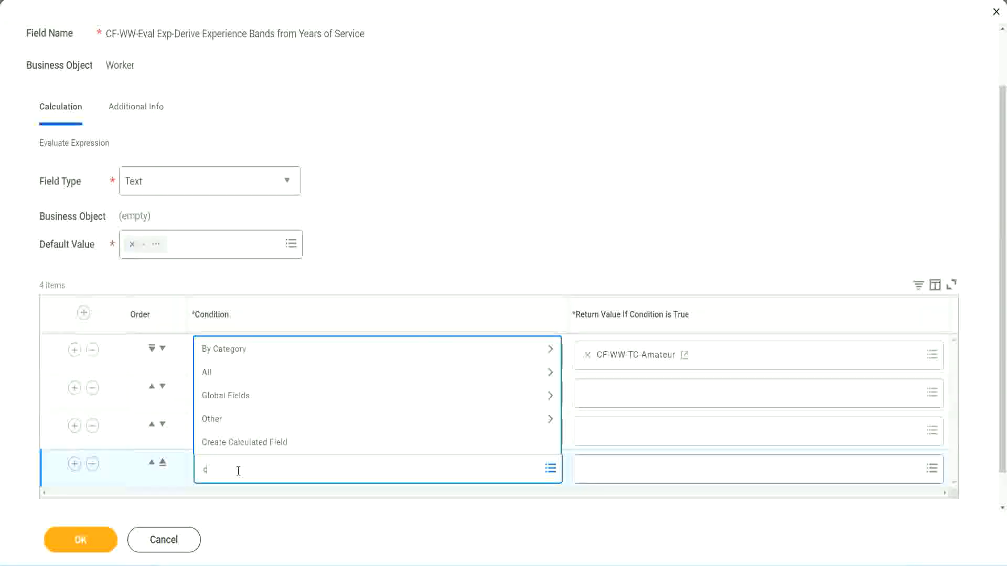
type("f-ww")
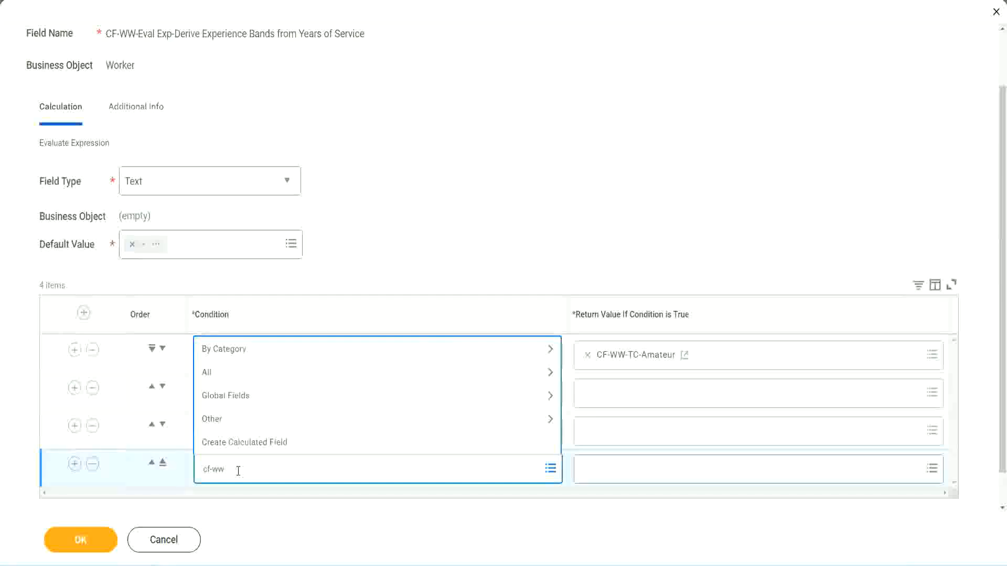
type(" tf 31")
key("Return")
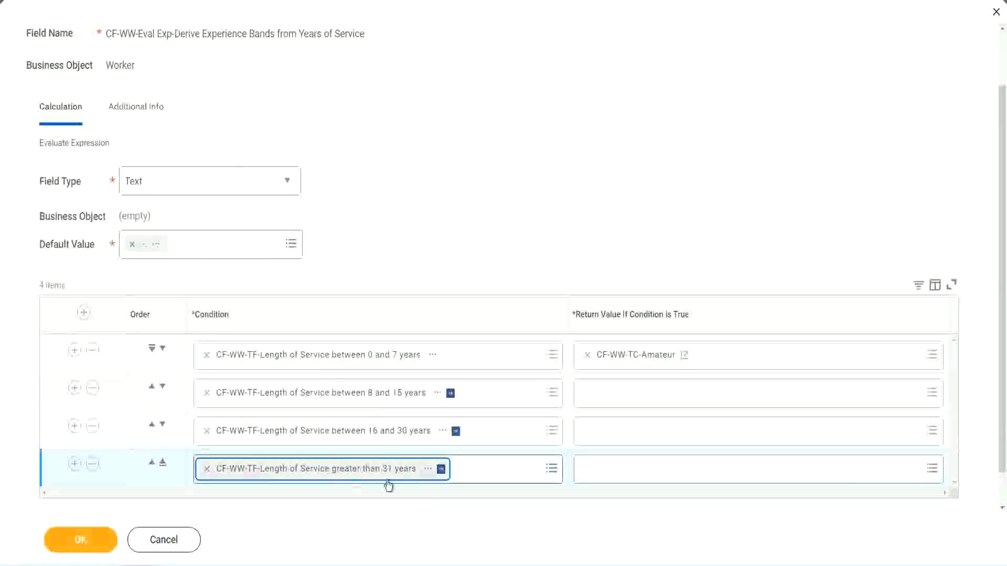
left_click(451, 216)
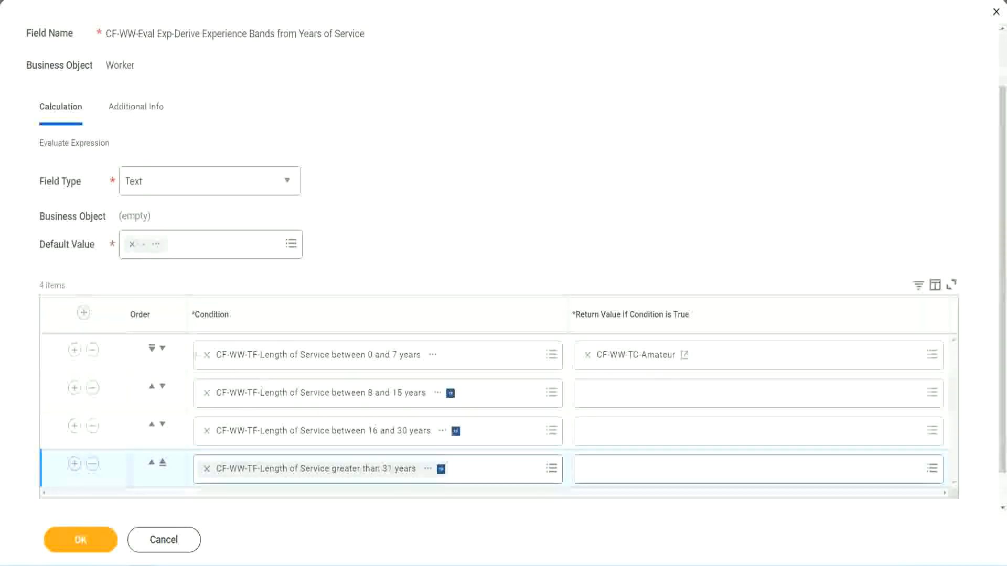
left_click_drag(113, 307, 112, 415)
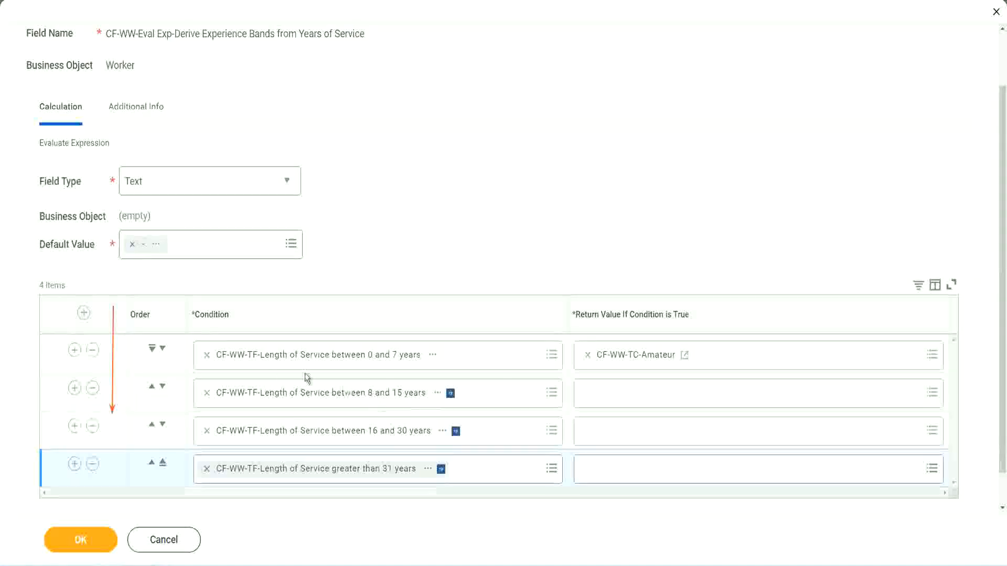
Try the 8 to 15 years condition above the 0 to 7 years condition and restore the original order
left_click(152, 388)
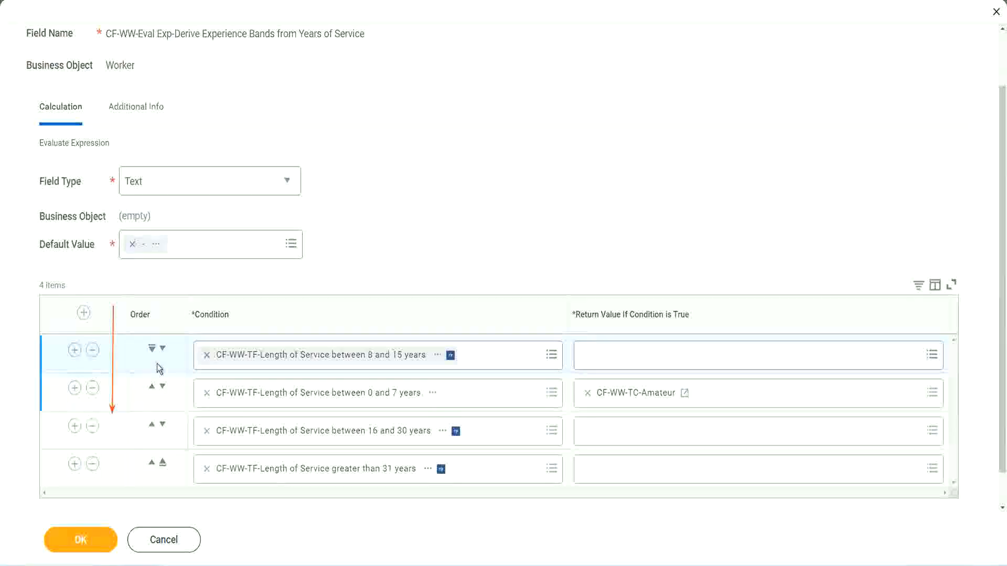
left_click(163, 348)
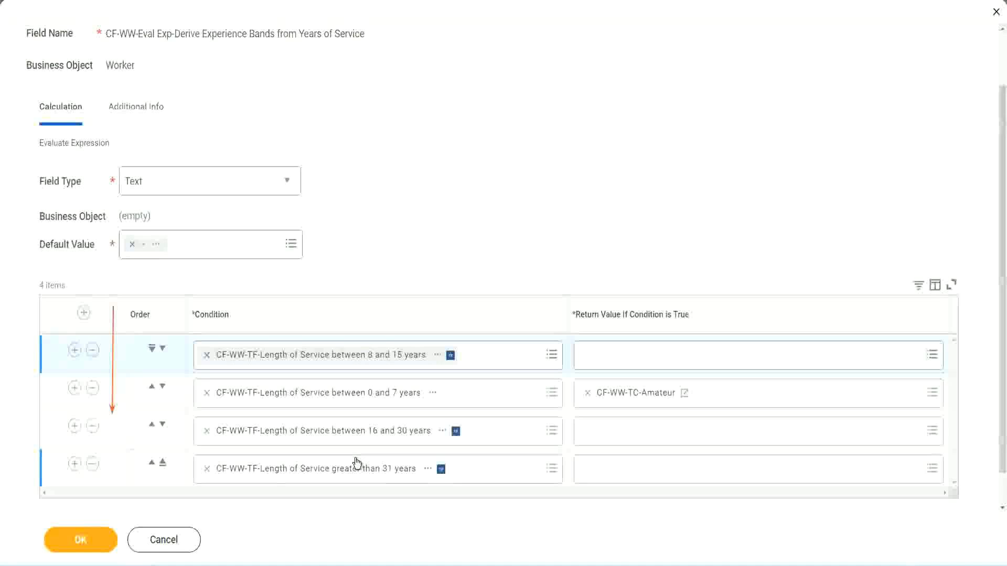
right_click(637, 401)
left_click(659, 453)
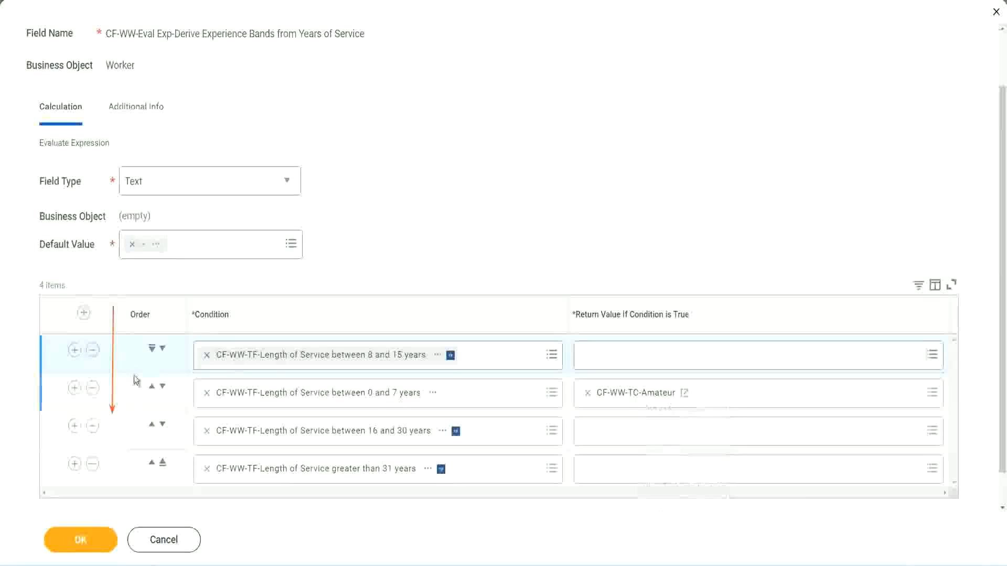
left_click(163, 349)
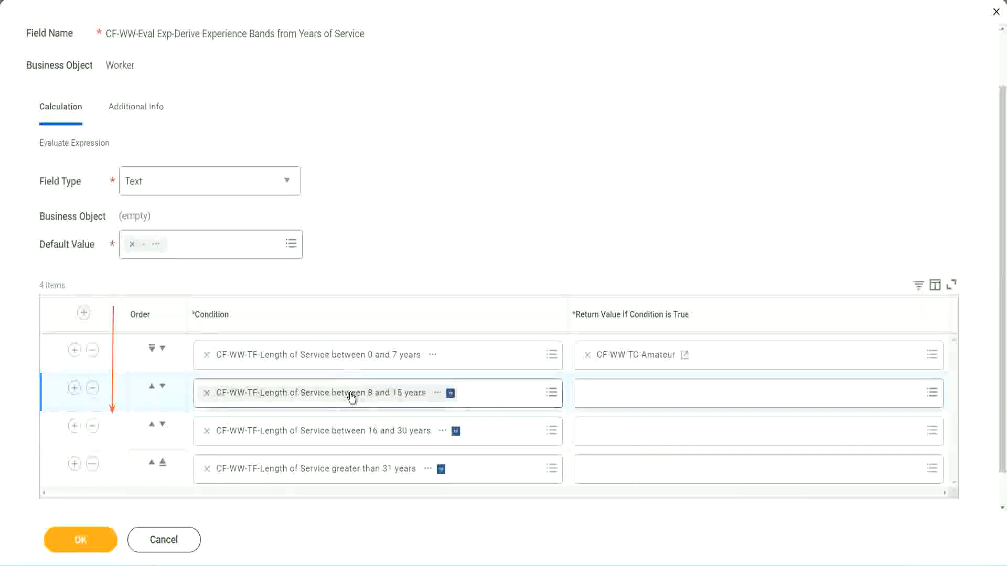
Create a calculated field CF-WW-TC-Experienced for the second row's return value, with business object Global and function Text Constant
left_click(589, 396)
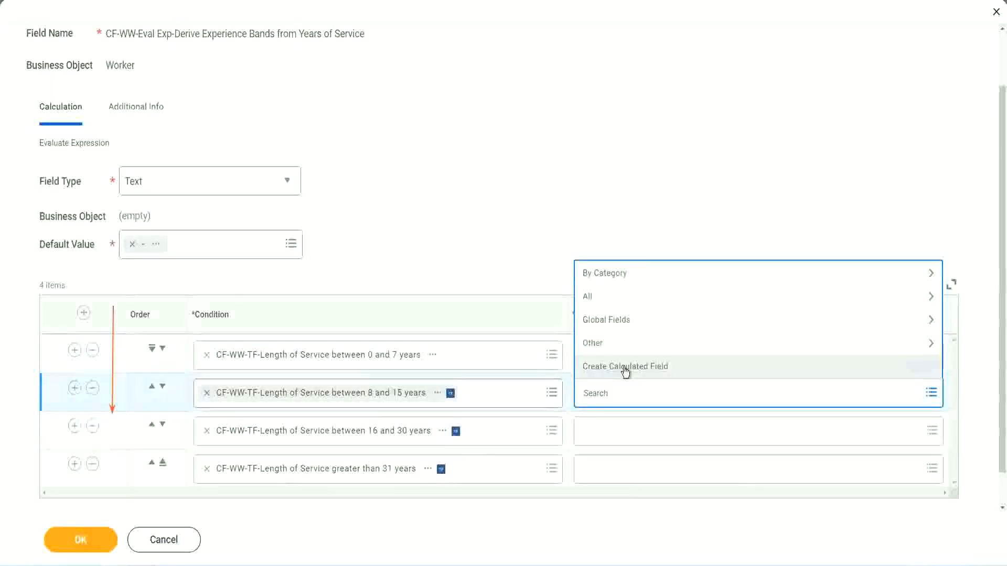
left_click(625, 367)
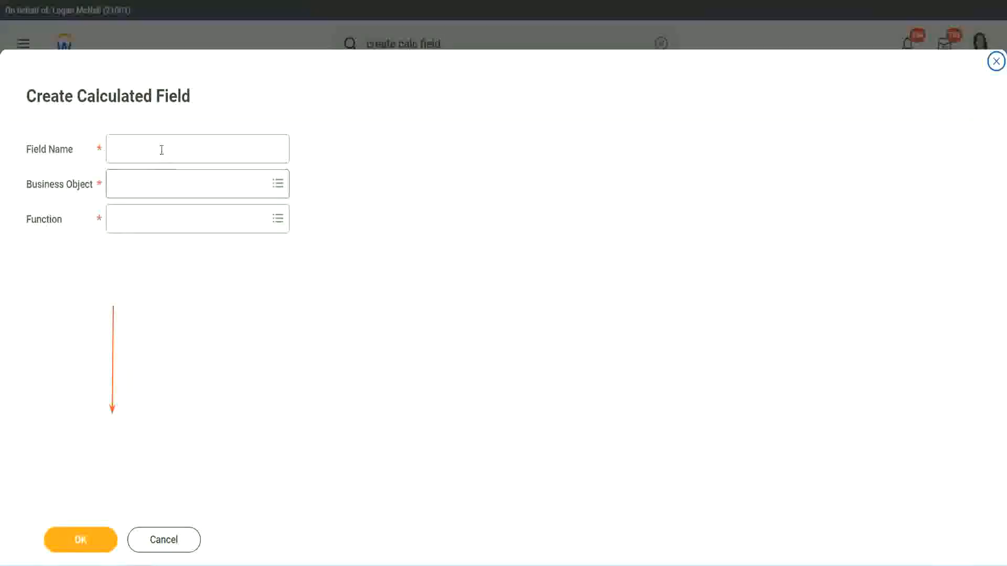
left_click(160, 149)
key("ctrl+v")
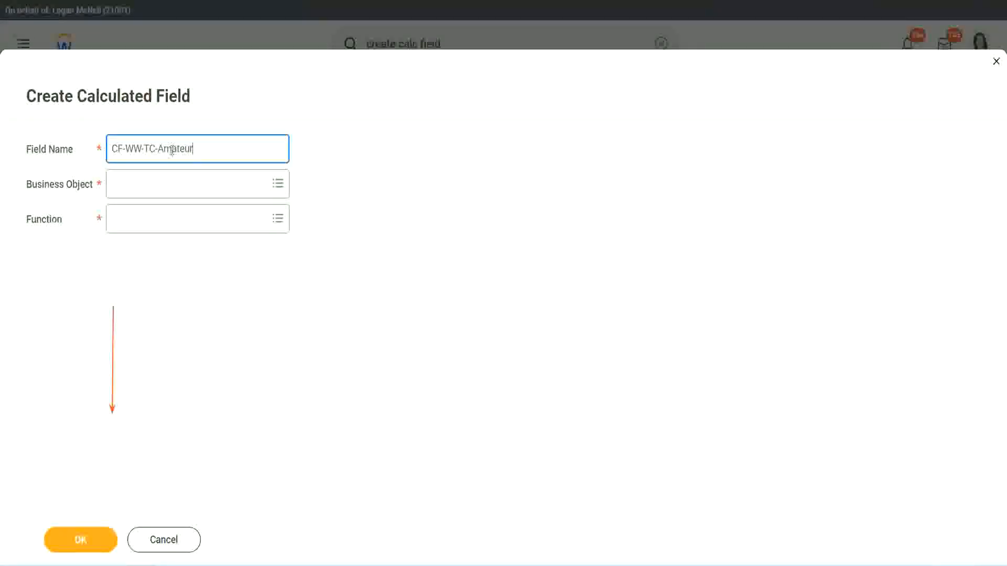
double_click(172, 150)
type("Expe")
type("rienced")
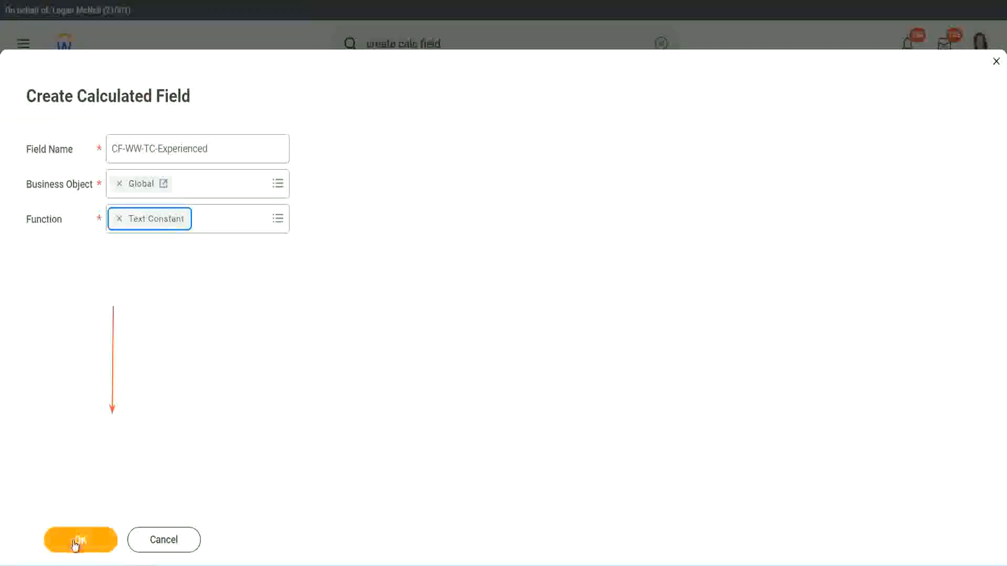
left_click(76, 540)
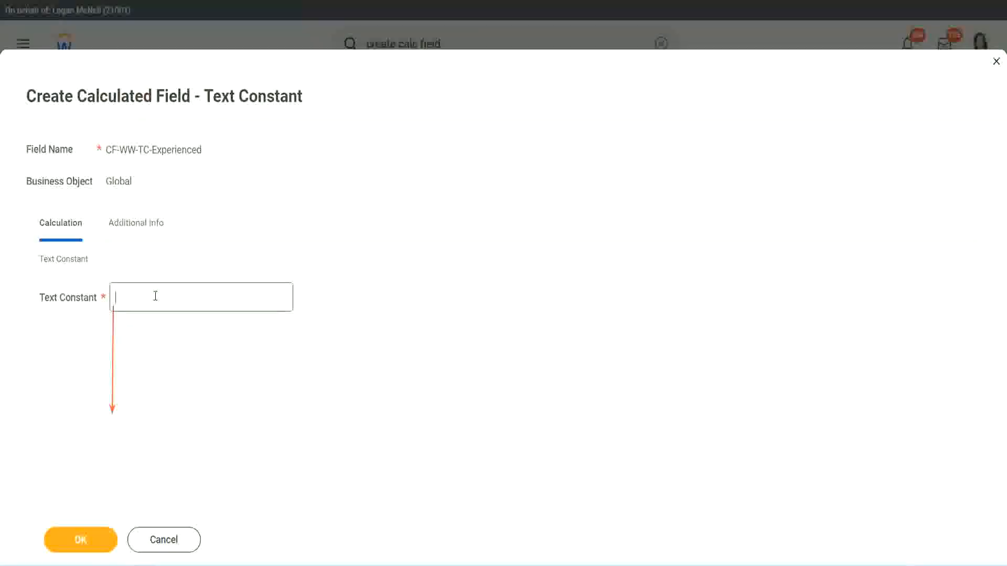
Enter Experienced as the text constant and save the field as the second row's return value
left_click(154, 298)
type("Experienced")
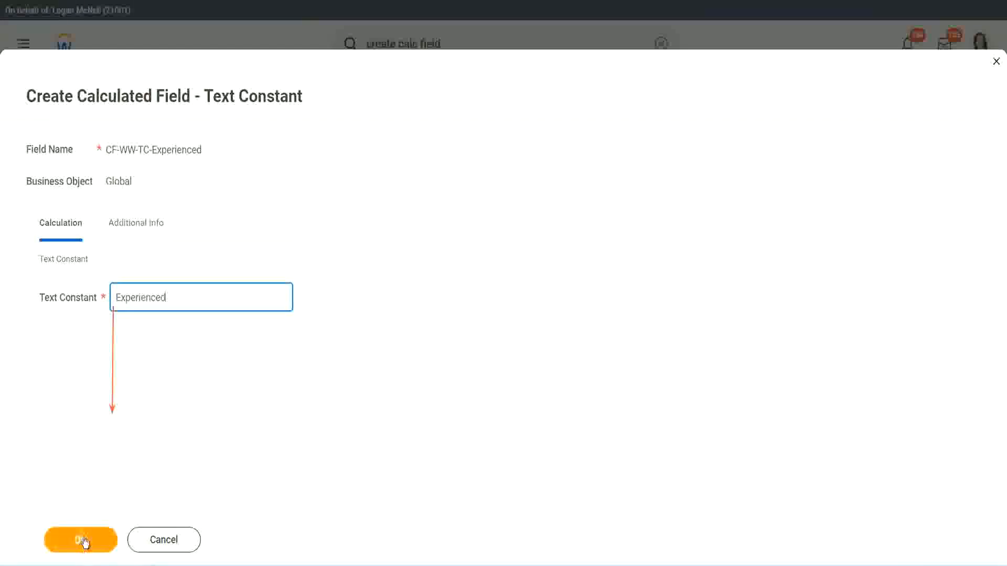
left_click(83, 539)
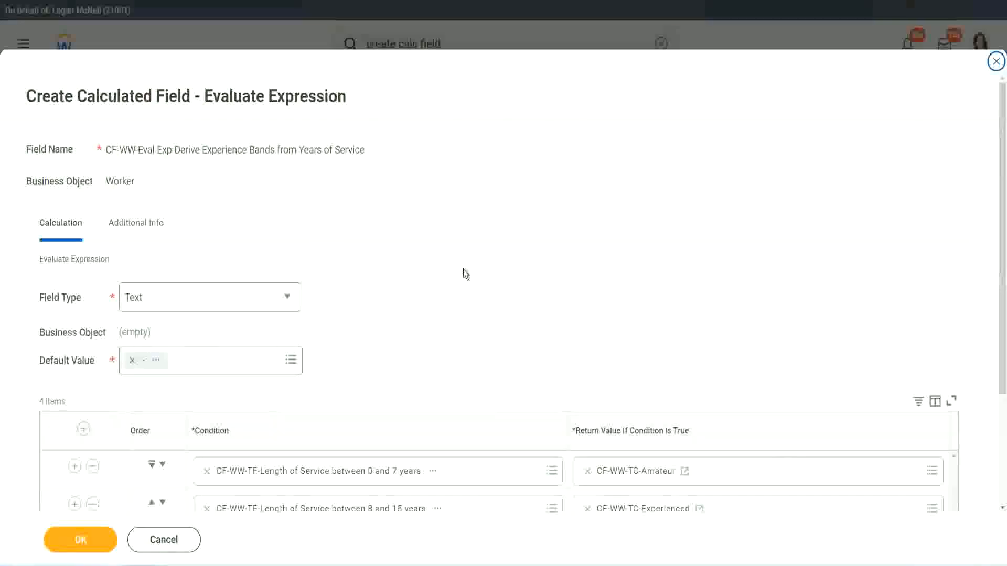
Start a new calculated field for the 16 to 30 years return value, using the copied name CF-WW-TC-Amateur
scroll(463, 269, "down", 2)
left_click(625, 397)
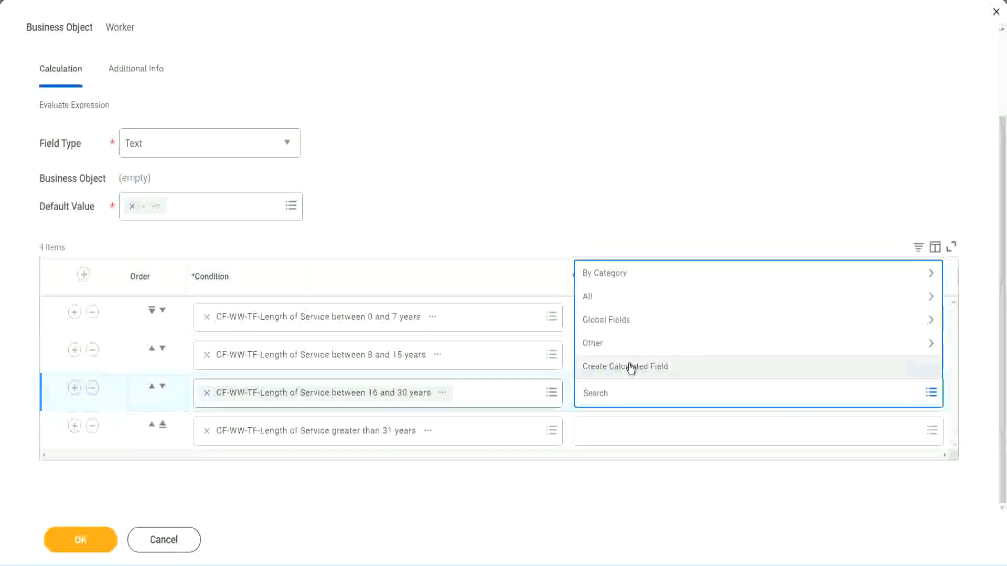
left_click(631, 368)
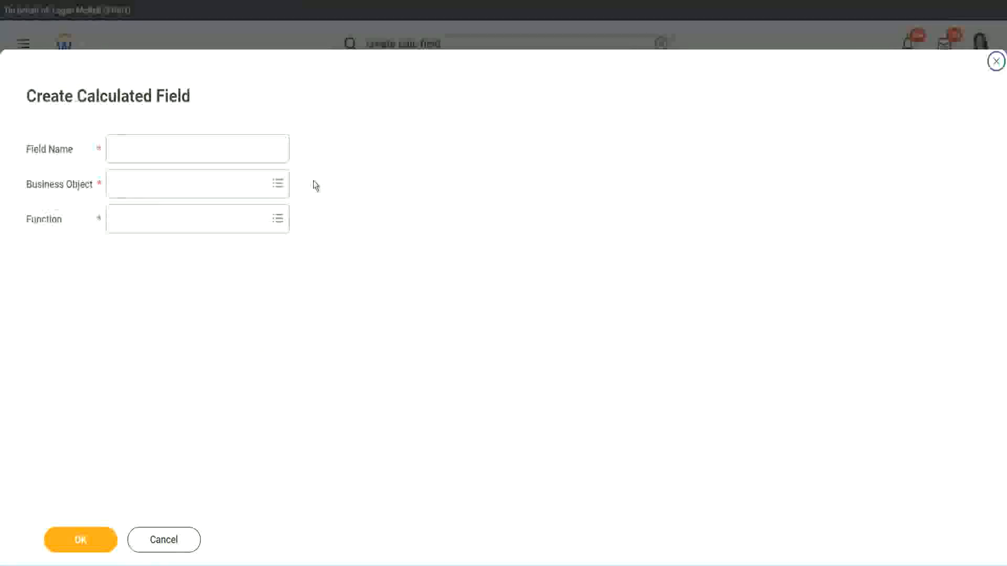
left_click(213, 149)
key("ctrl+v")
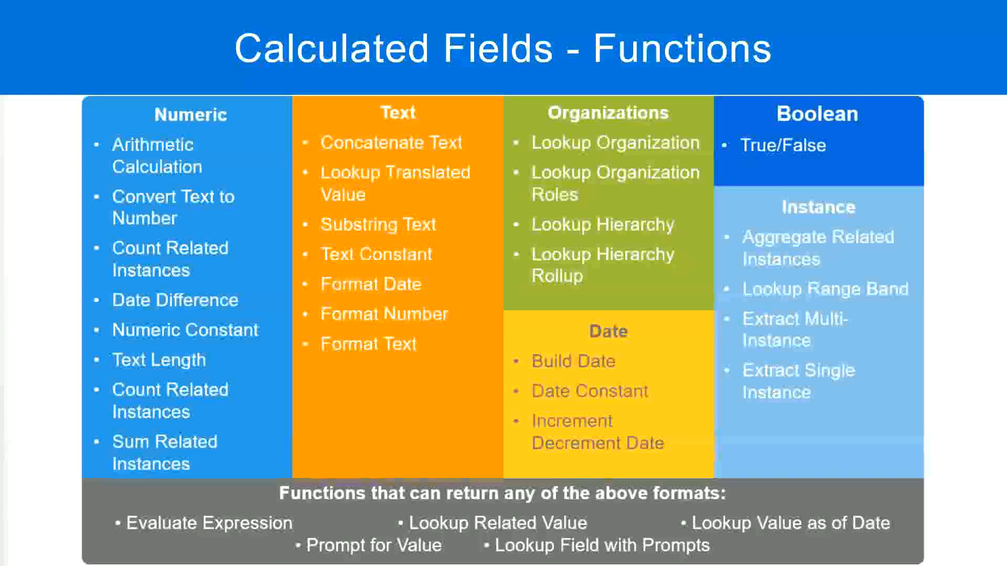
key("alt+Tab")
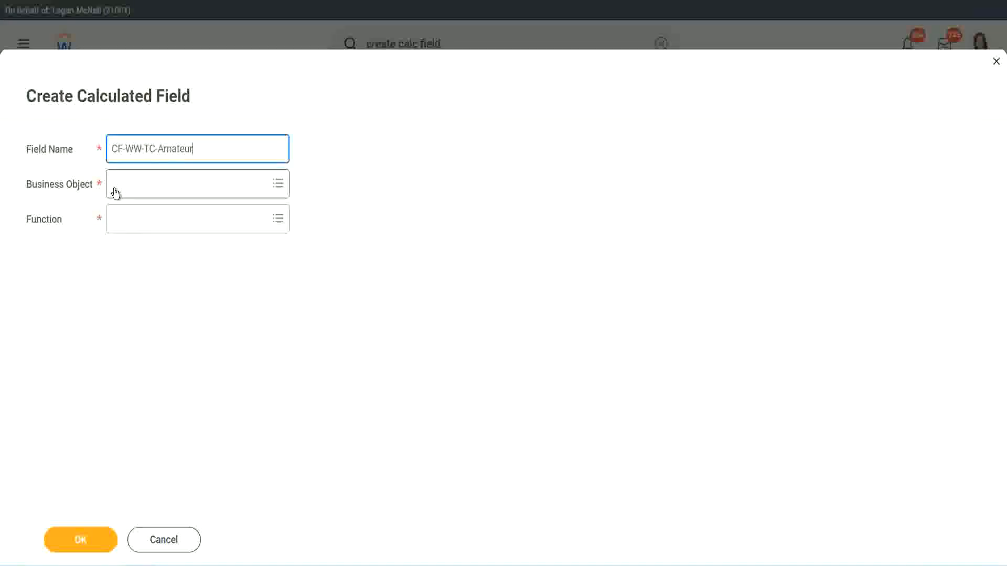
Set the new calculated field's business object to Global
left_click(115, 185)
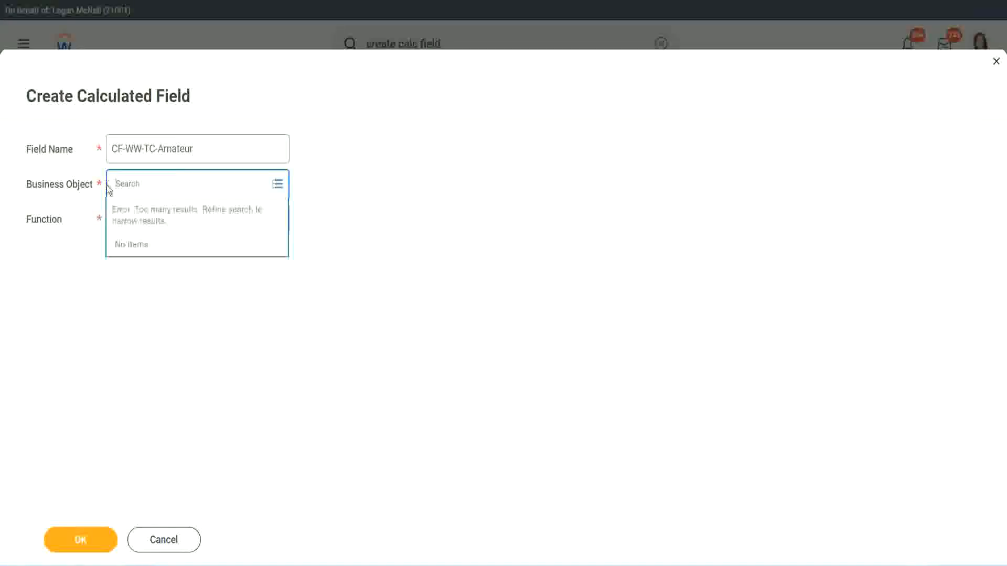
type("global")
key("Return")
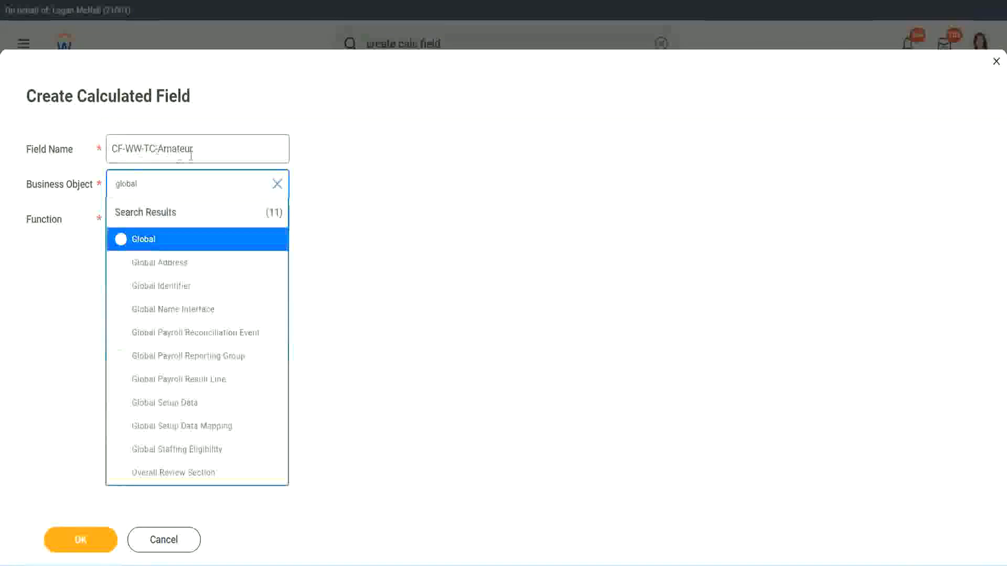
left_click(142, 243)
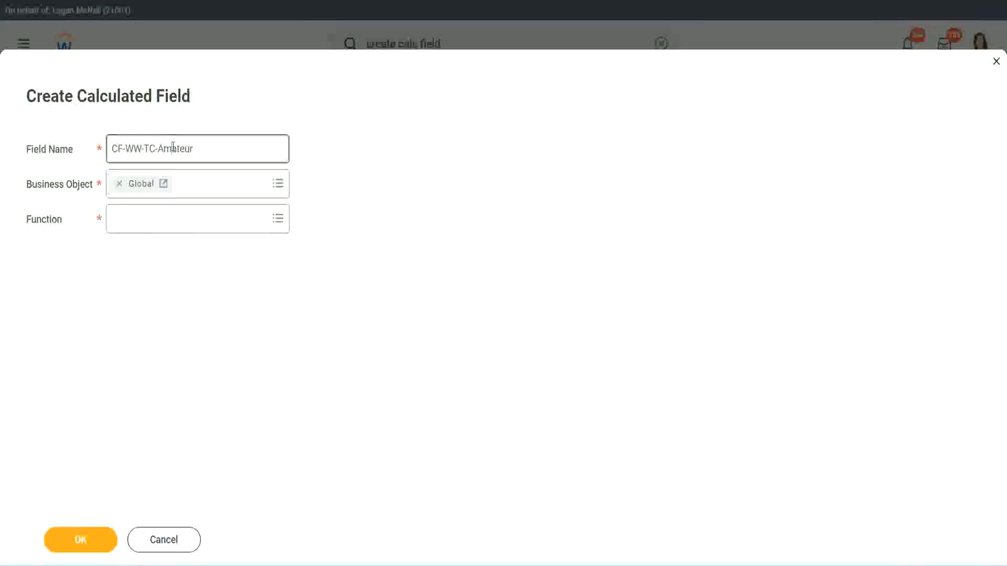
Change the field name to CF-WW-TC-Senior, choose Text Constant as the function and continue to the calculation settings
double_click(184, 147)
type("Senior")
left_click(160, 229)
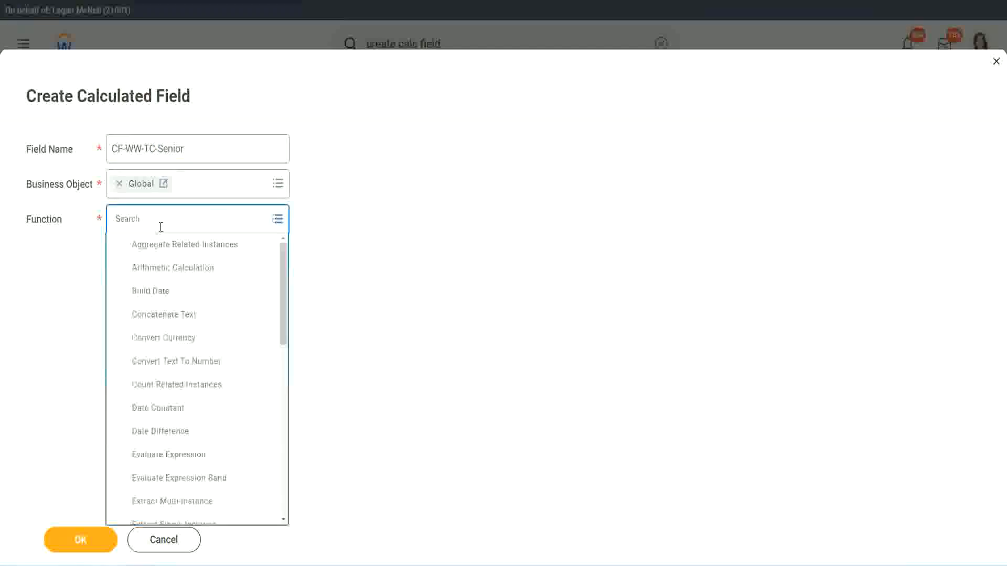
type("tc")
left_click(158, 264)
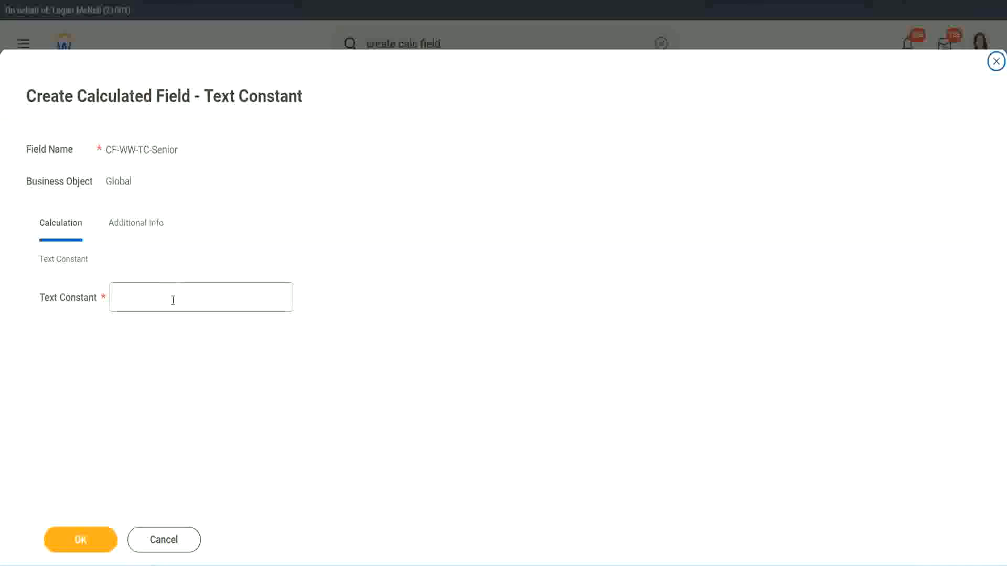
Enter Senior as the text constant and save the field as the third row's return value
left_click(170, 295)
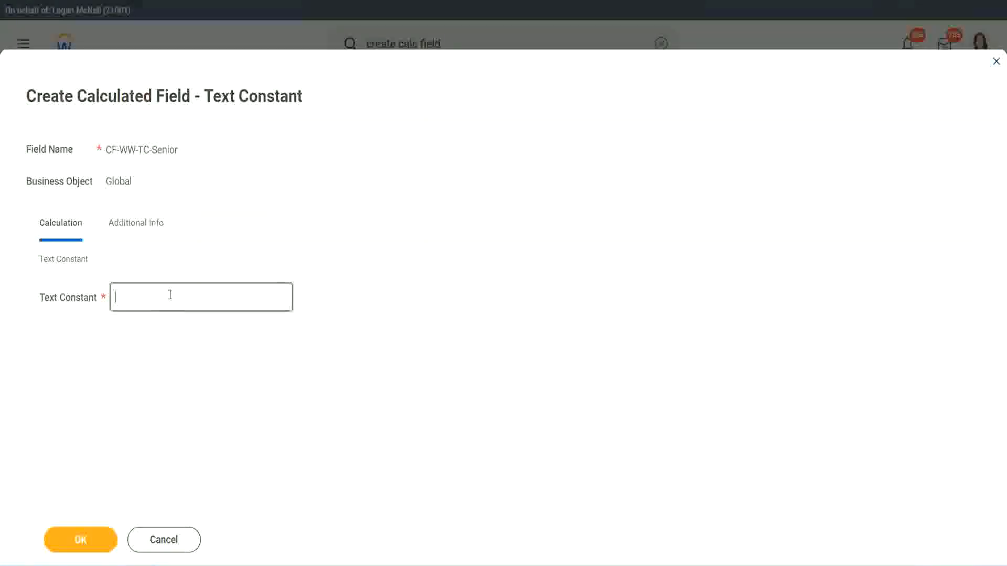
type("Senior")
left_click(100, 548)
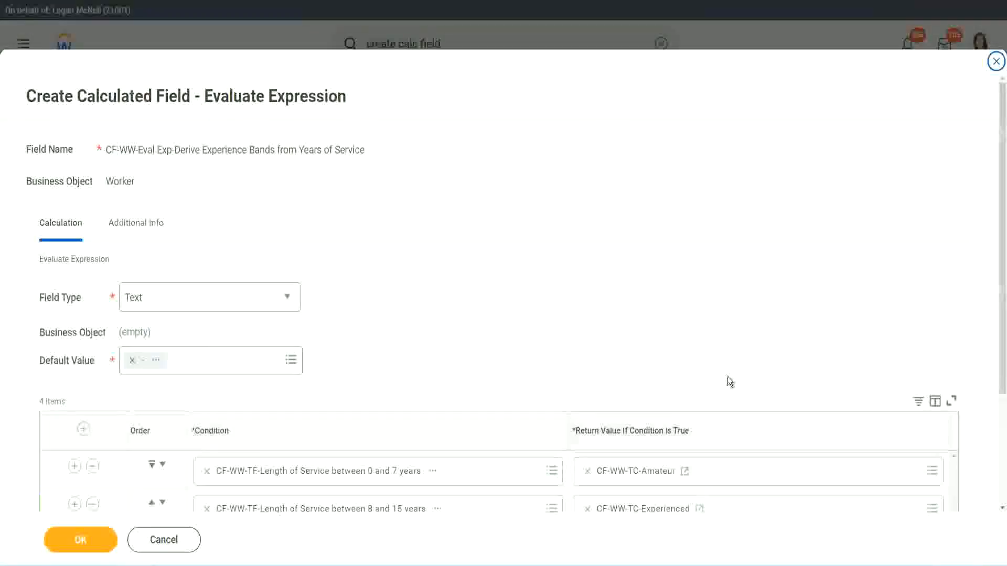
scroll(727, 377, "down", 3)
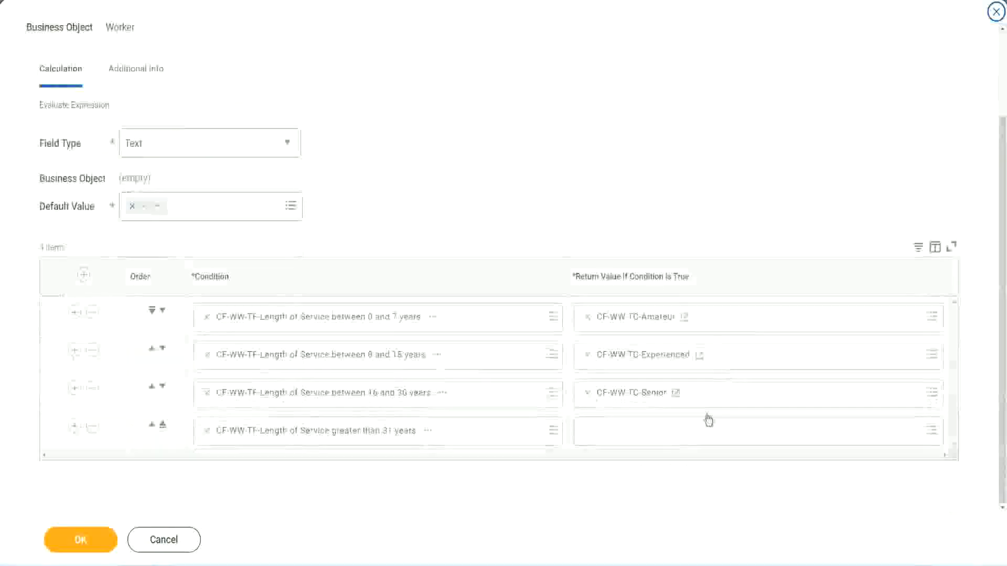
Copy the CF-WW-TC-Senior name and start a new calculated field named CF-WW-TC-Legend for the fourth row's return value
right_click(612, 395)
left_click(635, 453)
left_click(613, 438)
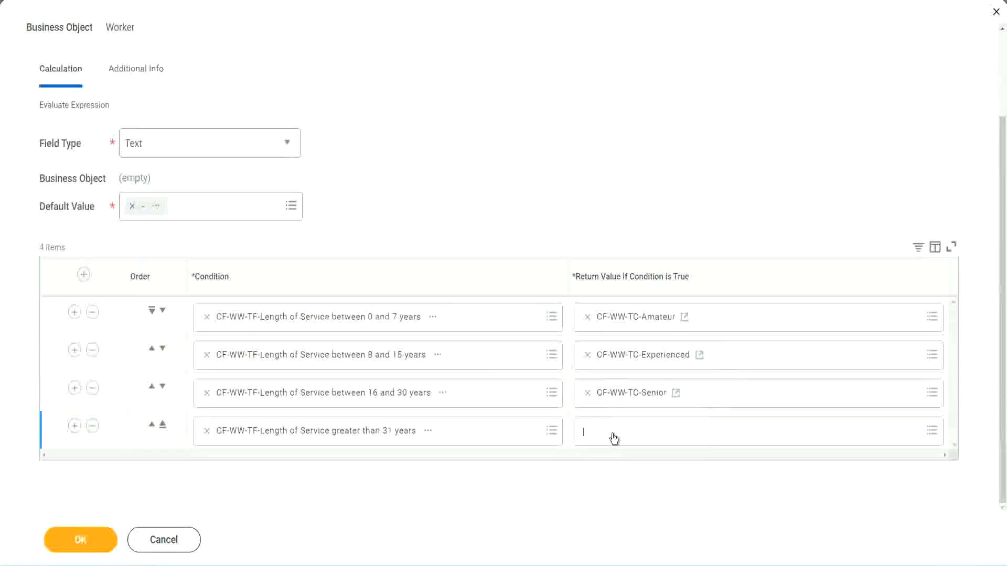
left_click(621, 407)
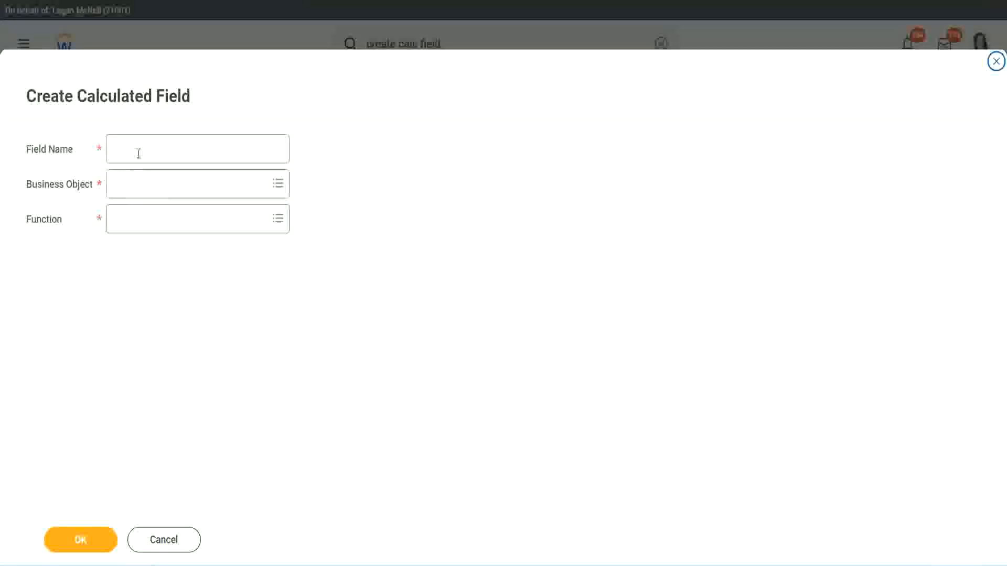
left_click(140, 152)
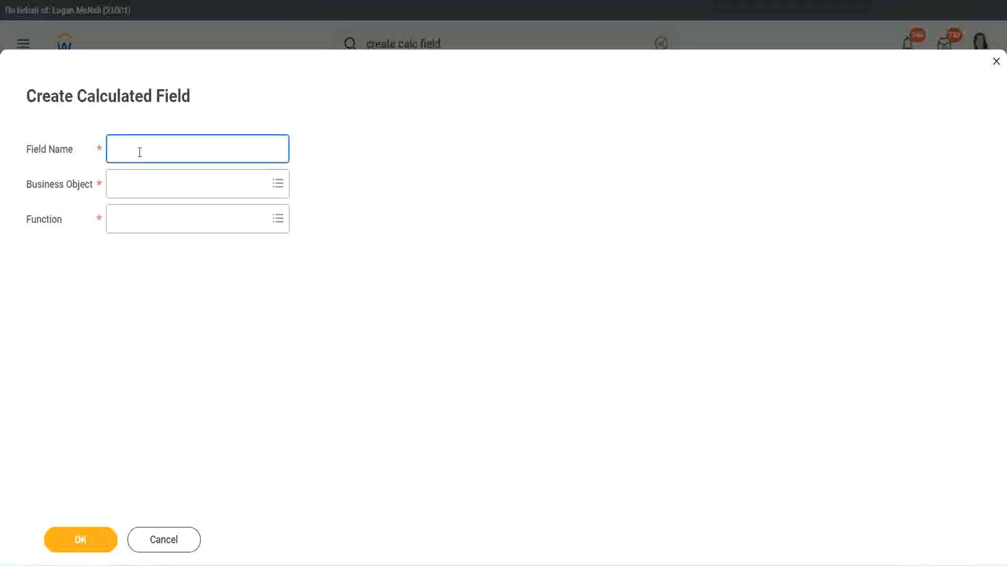
key("ctrl+v")
key("ctrl+shift+Left")
type("Le")
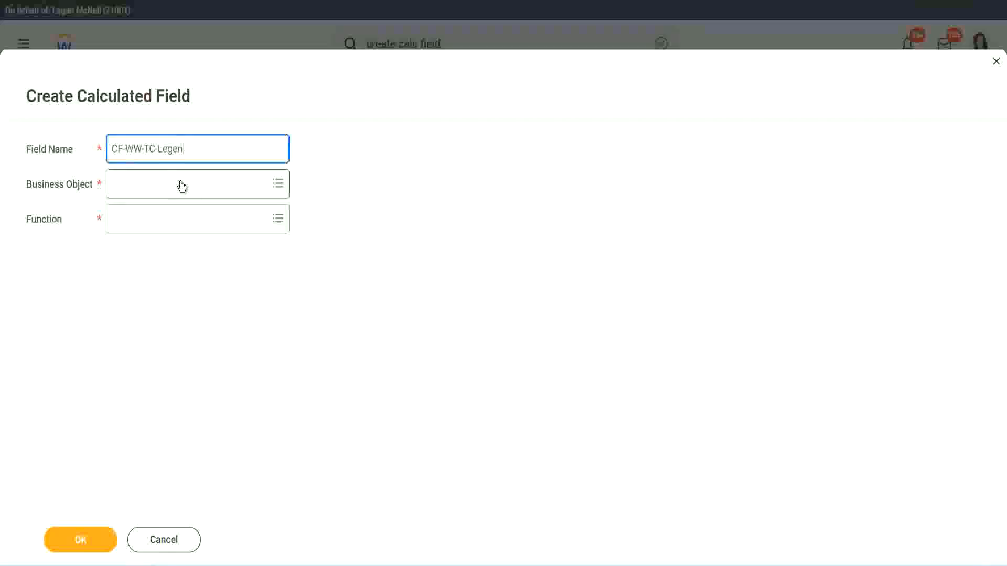
Set the business object of the CF-WW-TC-Legend field to Global
left_click(141, 192)
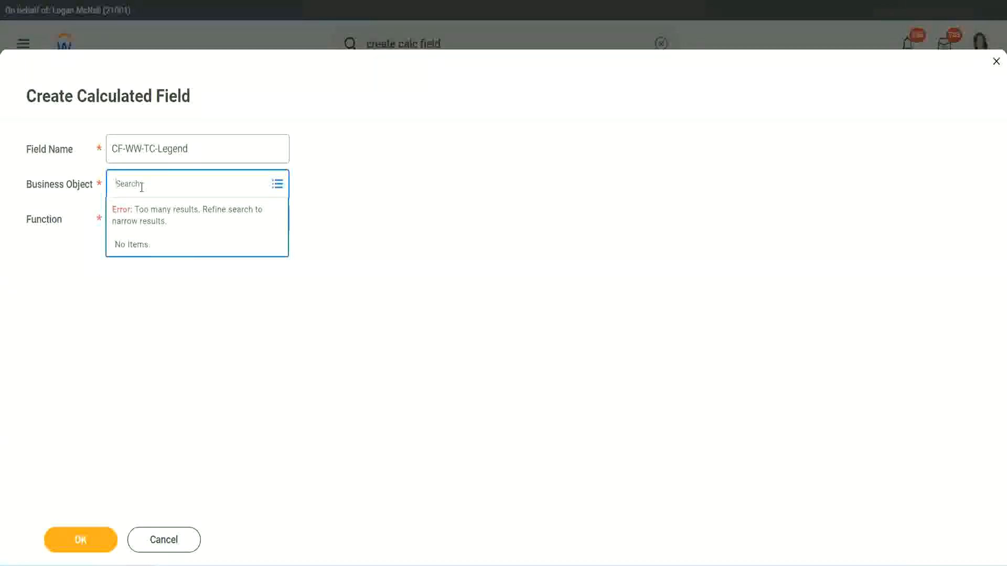
type("Global")
key("Return")
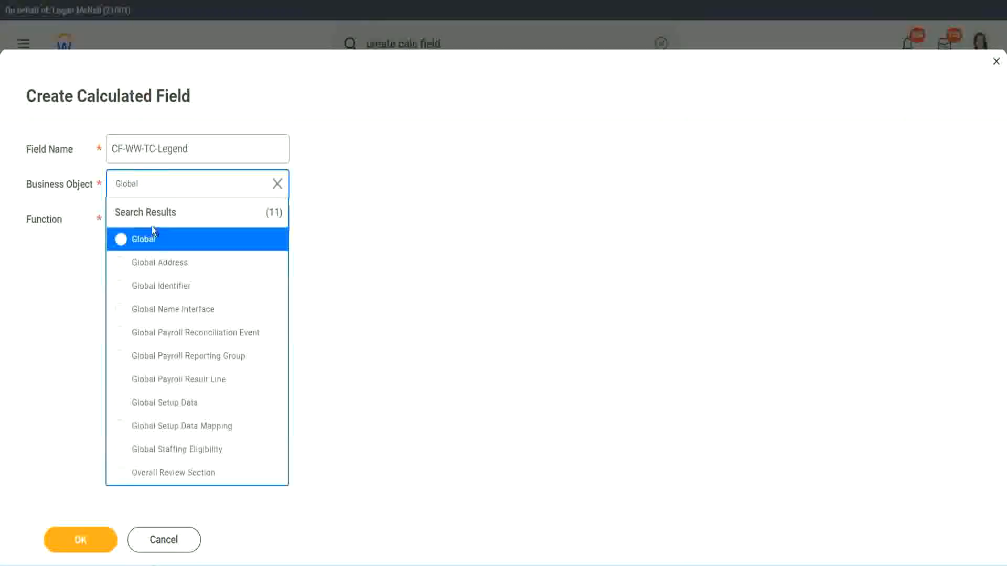
left_click(144, 240)
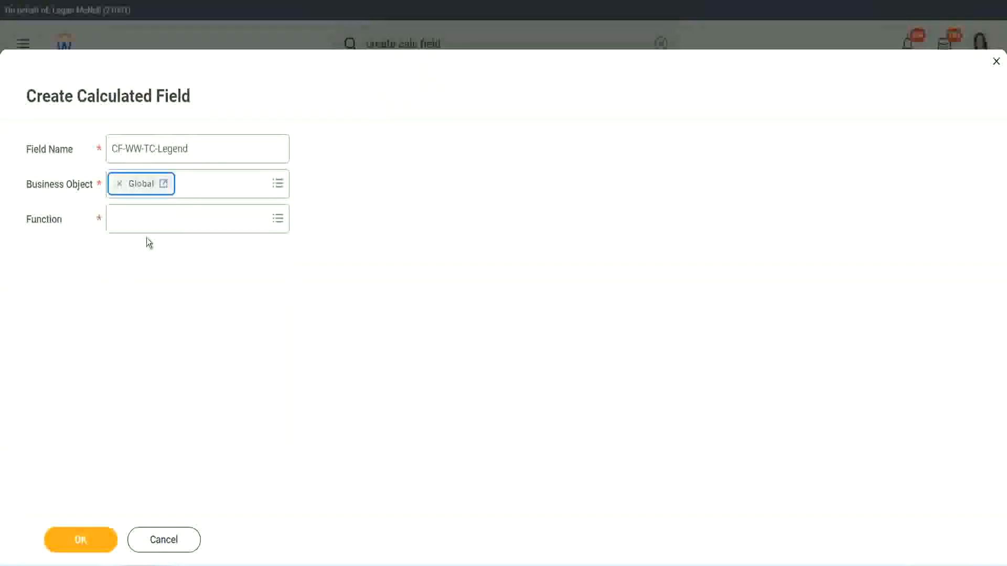
Choose Text Constant as the function for the Legend field and continue to its calculation settings
left_click(145, 218)
type("tc")
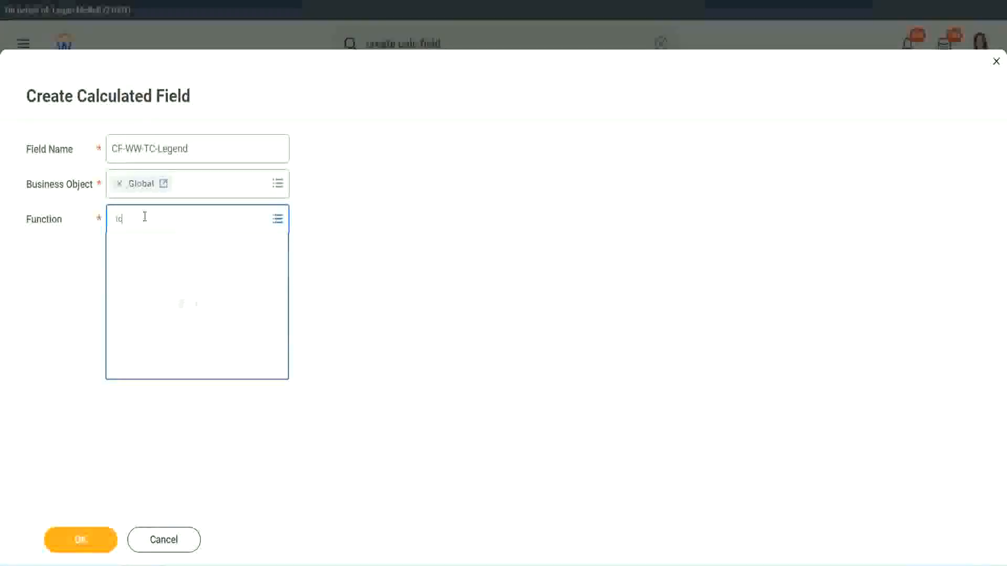
key("Return")
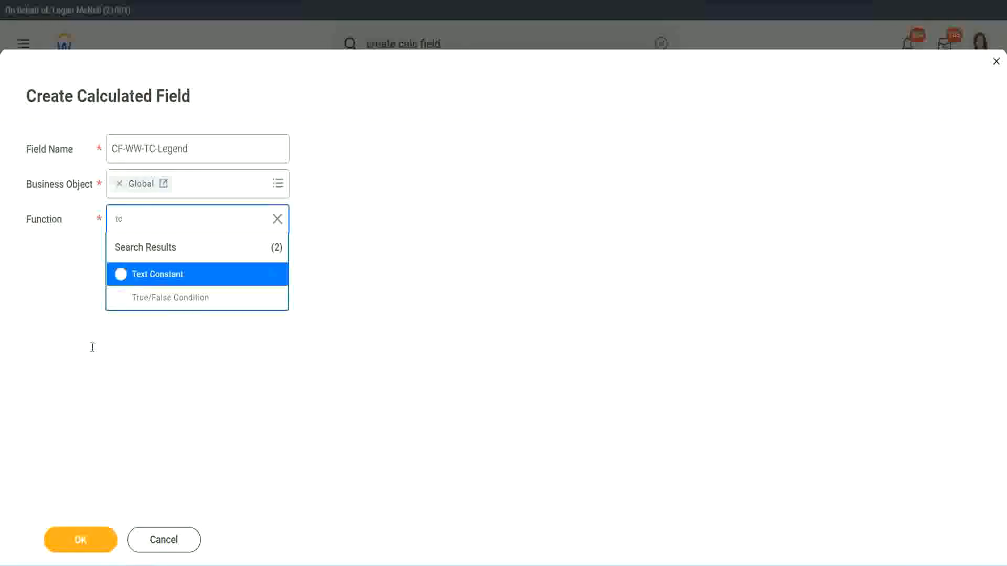
left_click(195, 276)
left_click(73, 540)
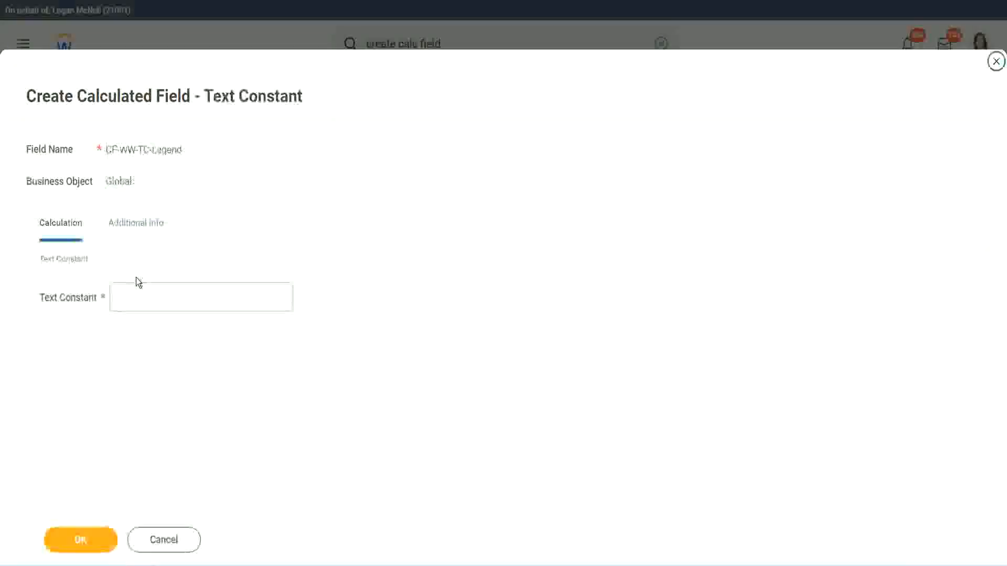
Enter Legend as the text constant and save the field as the return value for more than 31 years
left_click(130, 298)
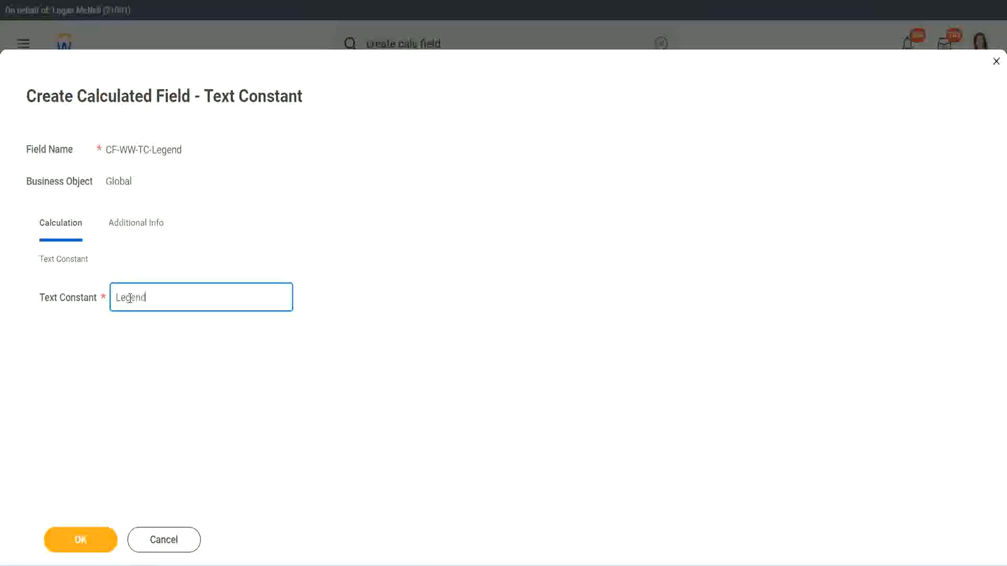
type("Legend")
left_click(109, 539)
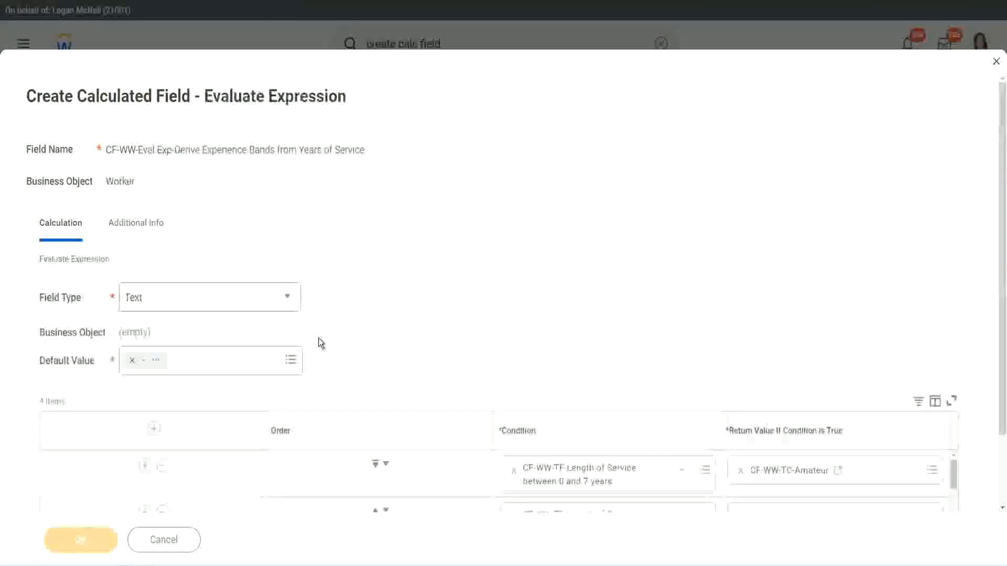
Review the field type, conditions and return values of the Evaluate Expression field, and save it
scroll(533, 281, "down", 3)
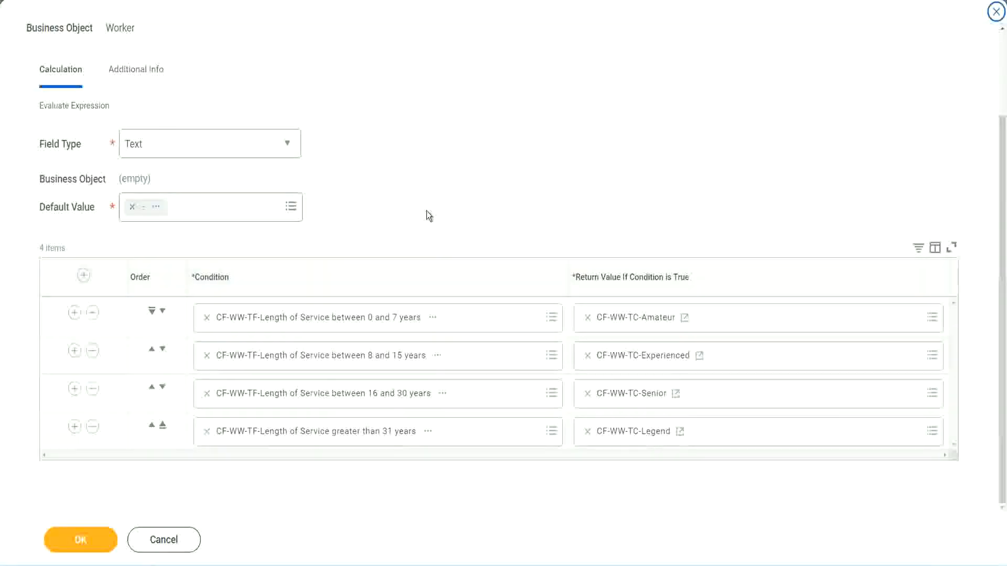
scroll(427, 211, "up", 2)
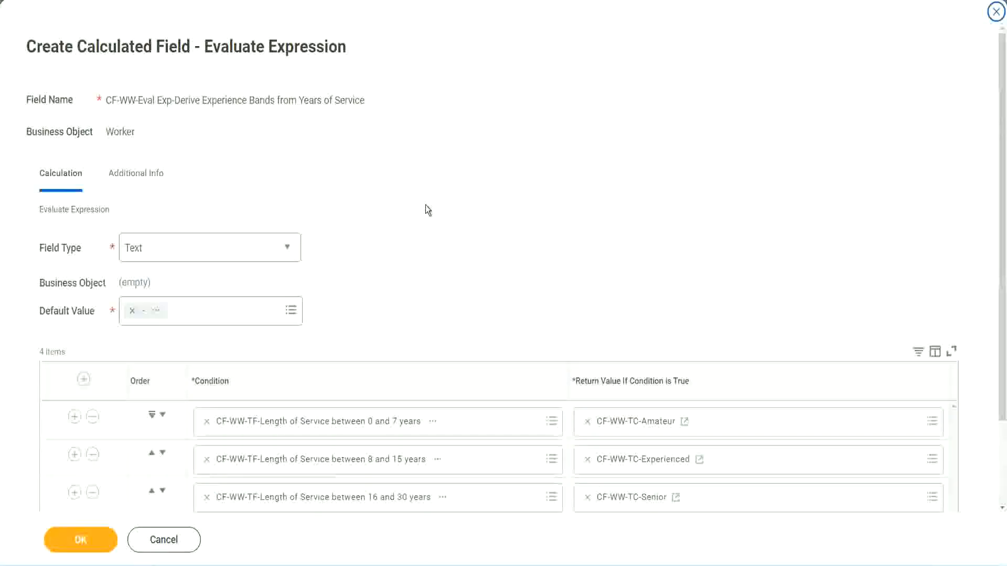
scroll(426, 206, "down", 2)
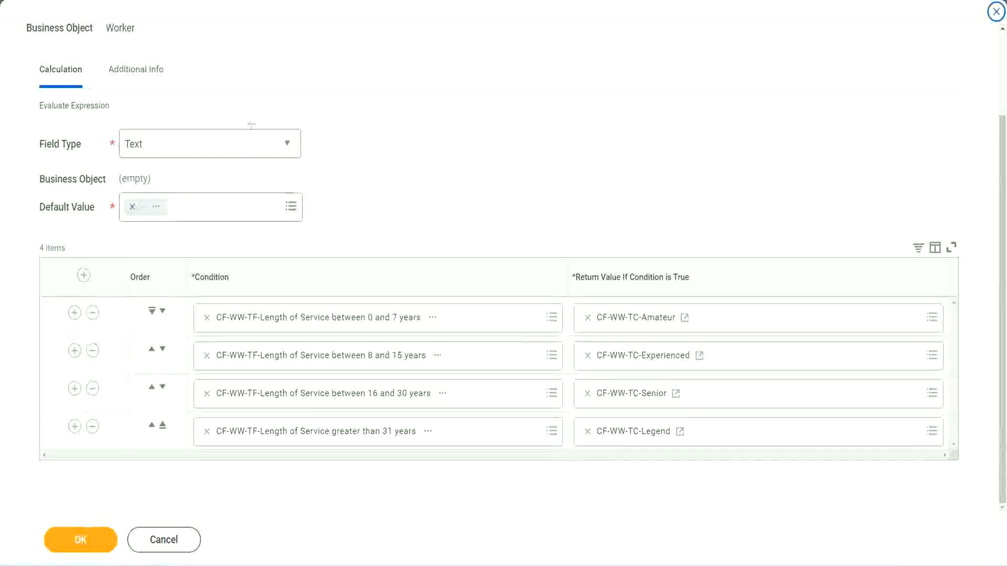
left_click_drag(645, 148, 653, 252)
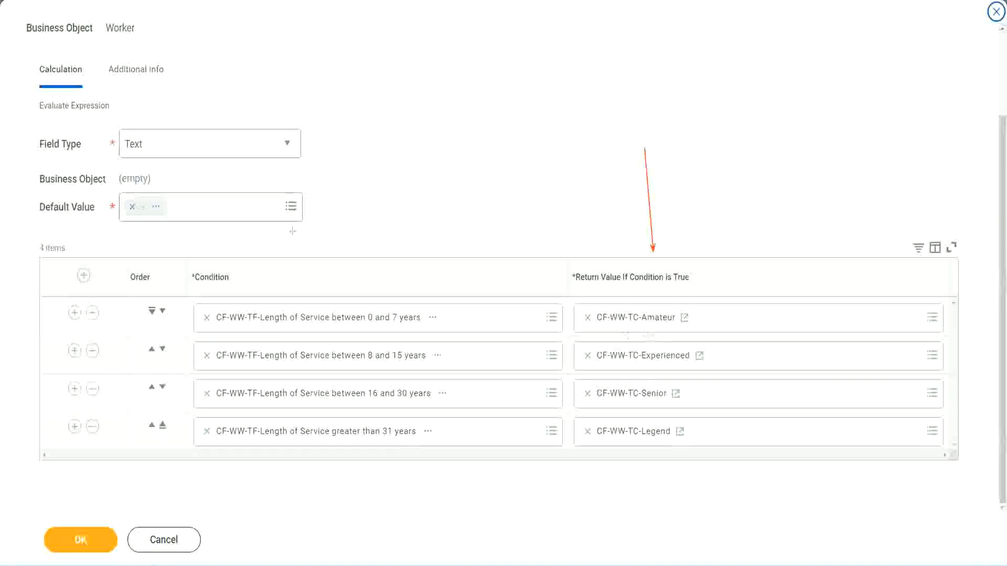
left_click_drag(125, 90, 129, 126)
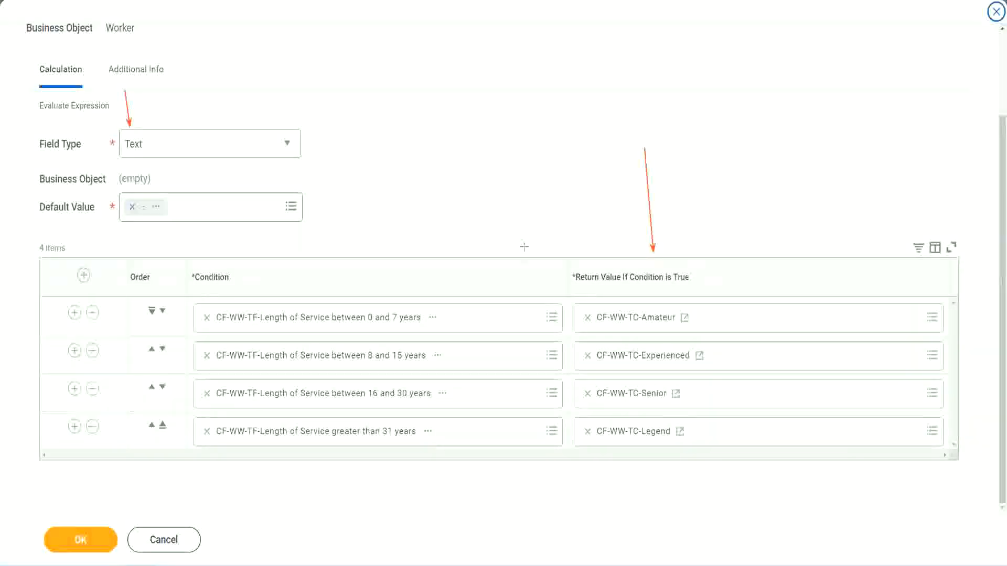
left_click(88, 539)
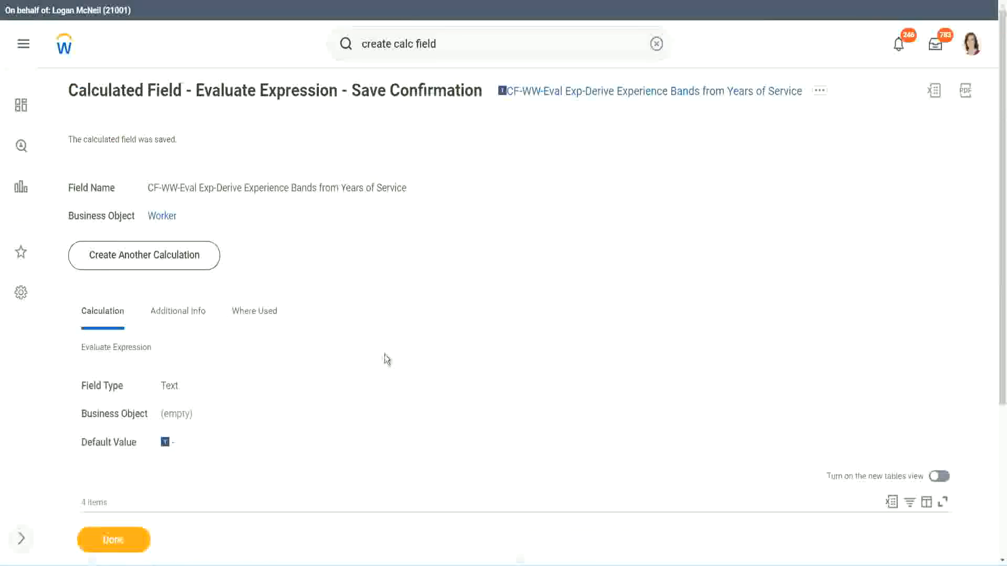
Check the saved condition and return value pairs, and copy the name of the Evaluate Expression field
scroll(385, 351, "down", 4)
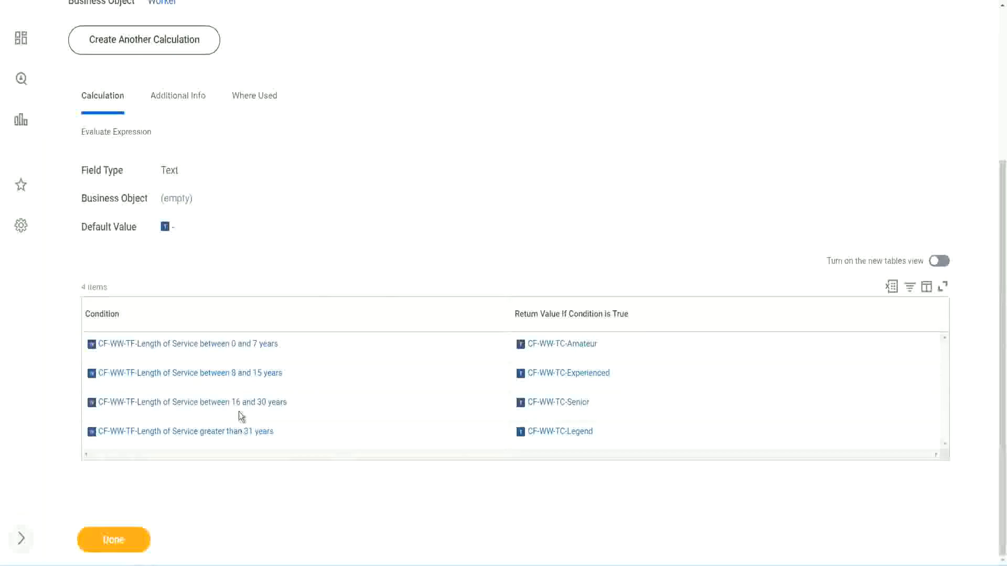
scroll(488, 167, "up", 4)
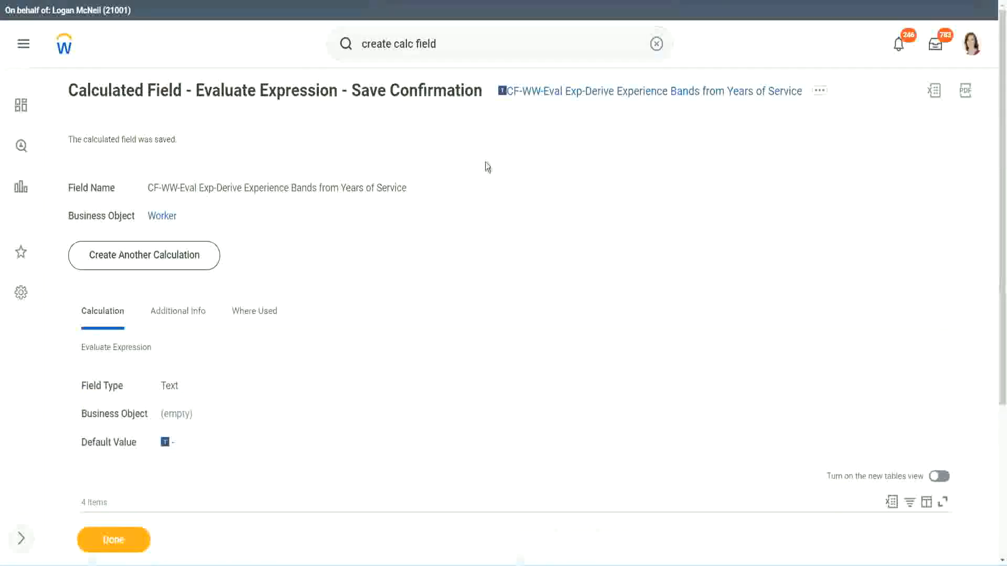
right_click(591, 99)
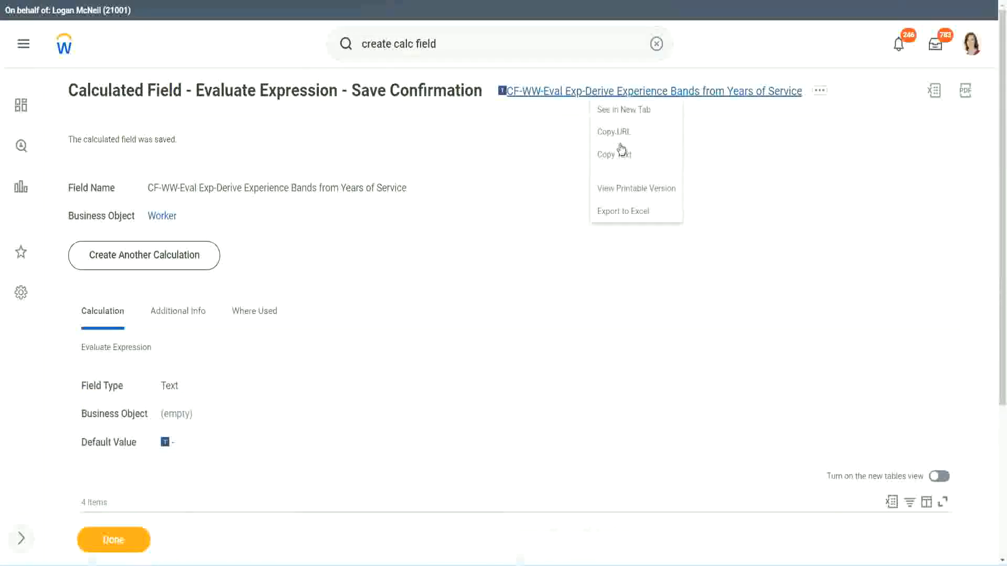
left_click(619, 156)
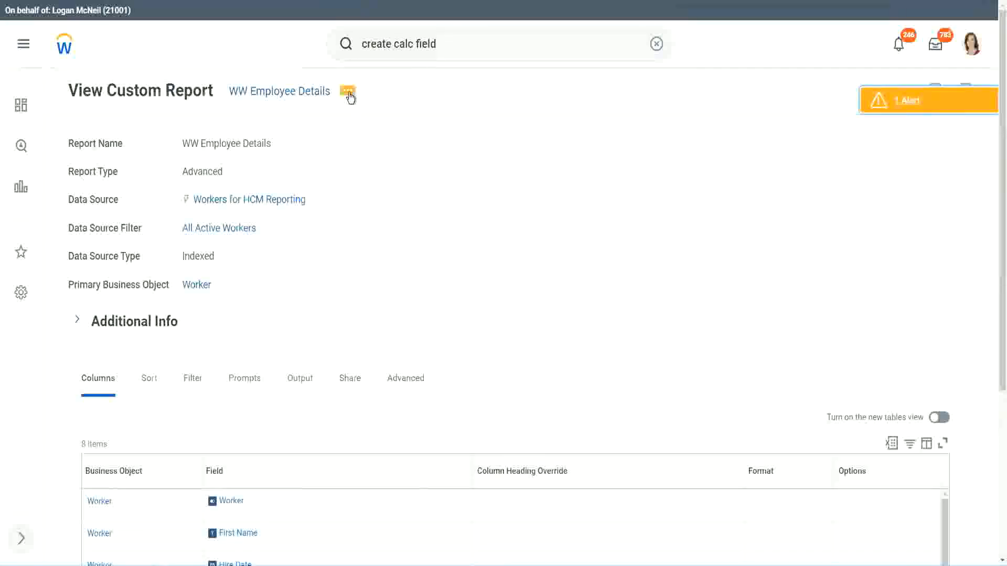
Open the WW Employee Details custom report for editing
left_click(349, 95)
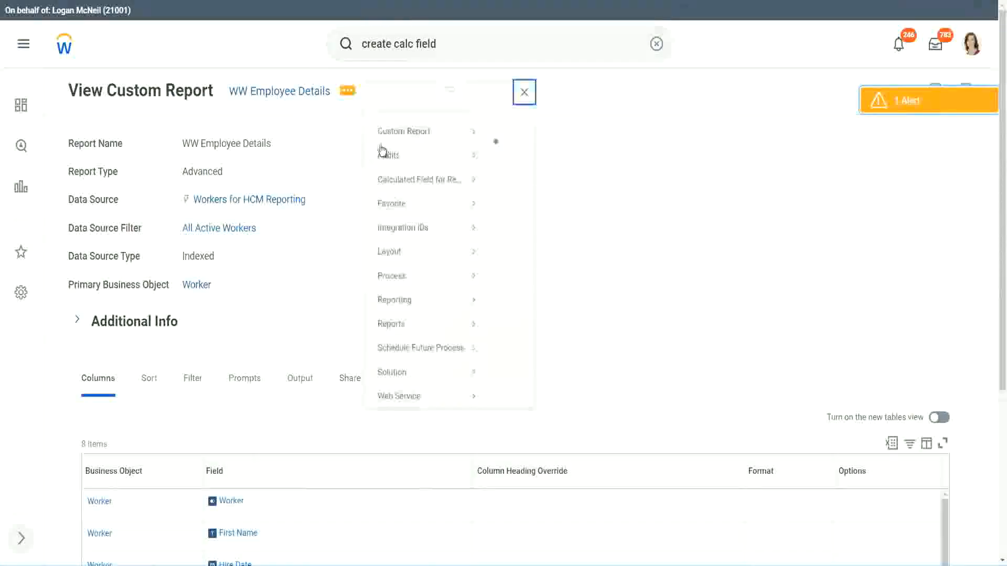
mouse_move(412, 152)
left_click(513, 154)
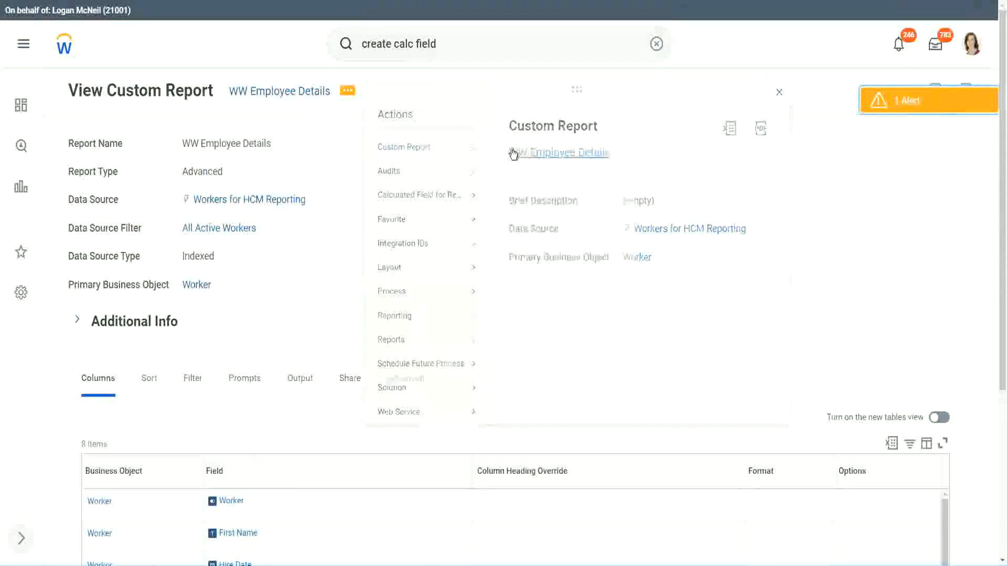
Add a blank Worker column at the end of the report's columns and remove the substring-based Years of Service column
scroll(367, 226, "down", 5)
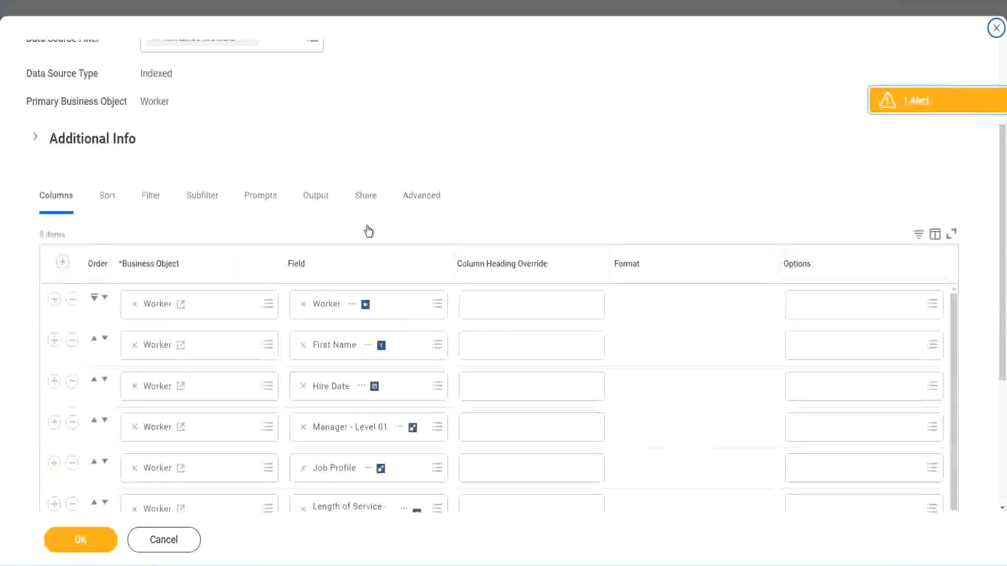
scroll(368, 231, "down", 3)
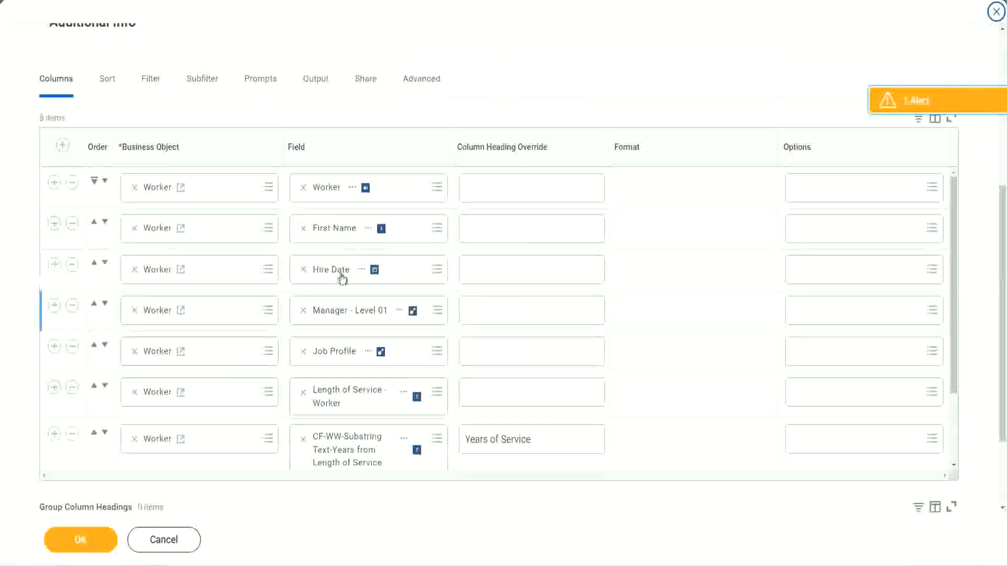
left_click(55, 434)
scroll(354, 304, "down", 1)
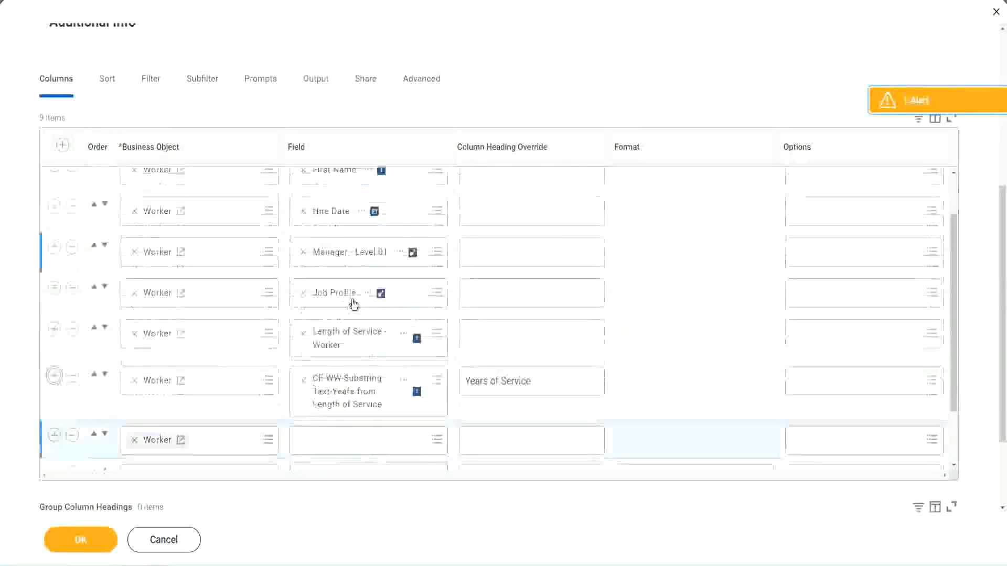
scroll(354, 304, "down", 4)
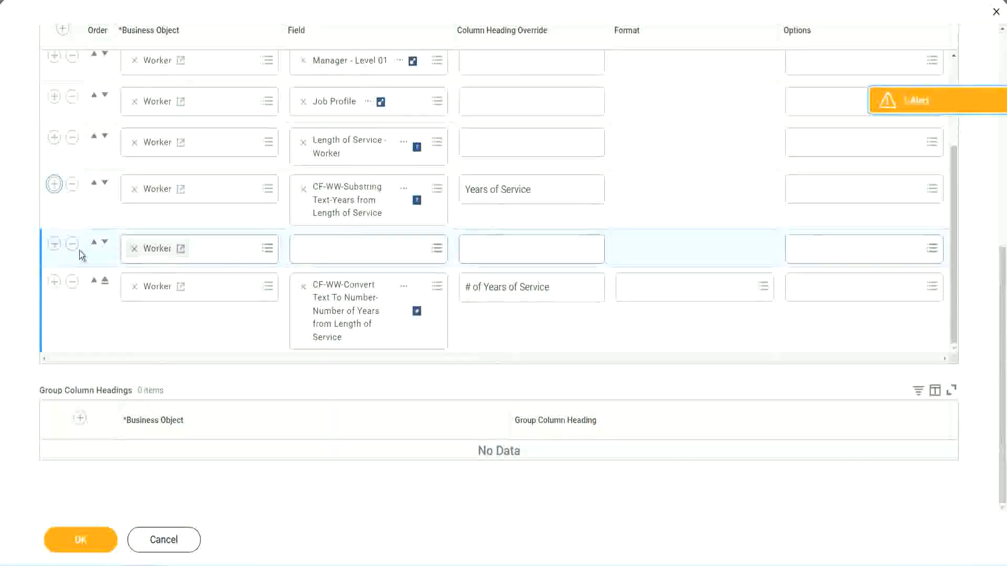
left_click(105, 243)
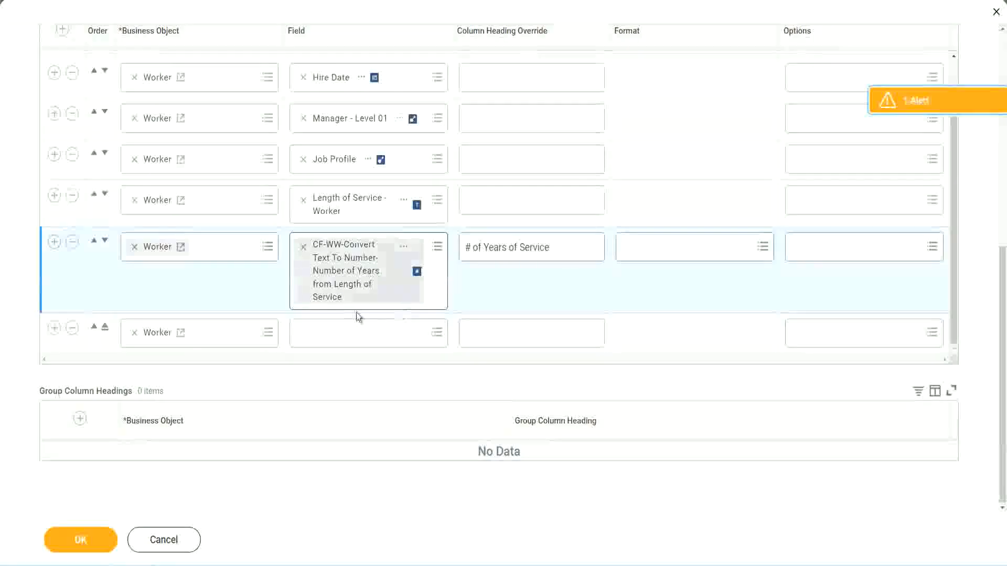
Set the blank column's field to CF-WW-Eval Exp-Derive Experience Bands from Years of Service with the heading Experience Bands, and save the report
left_click(329, 337)
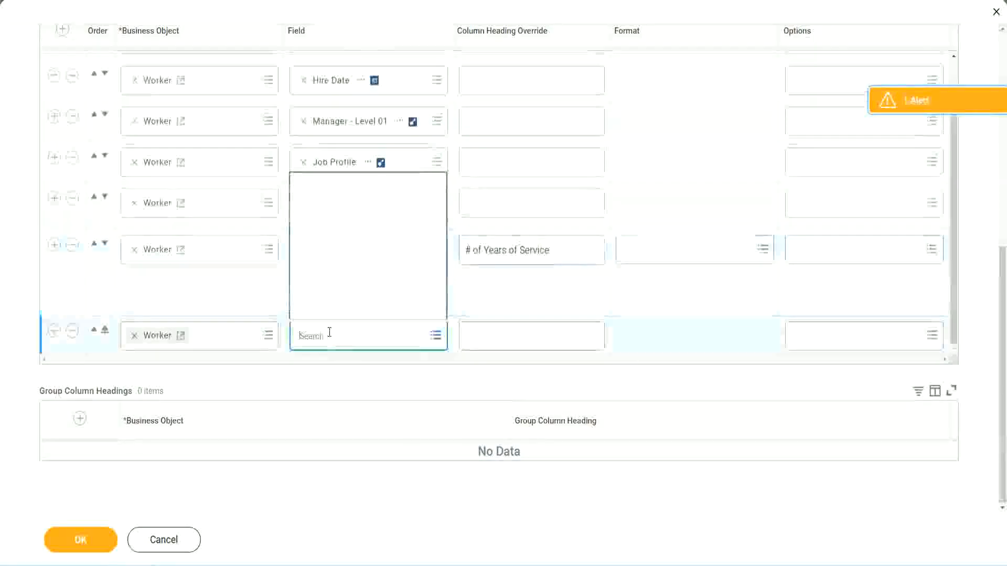
key("ctrl+v")
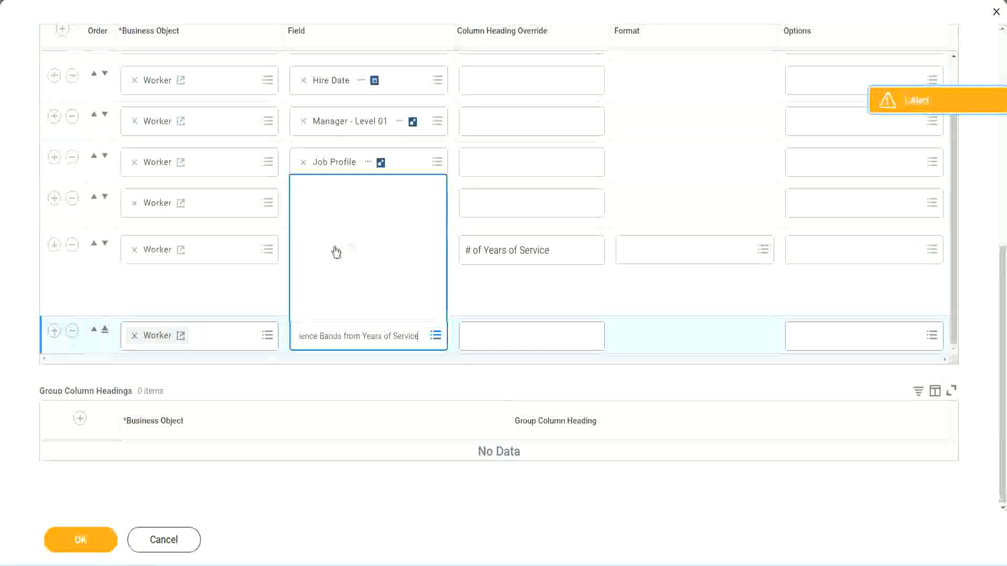
left_click(513, 302)
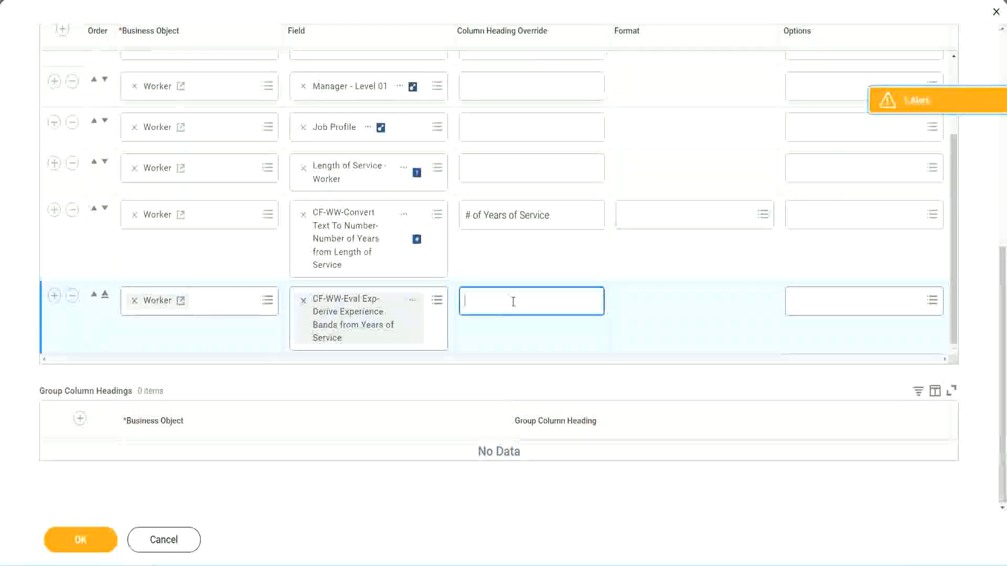
type("Experience B")
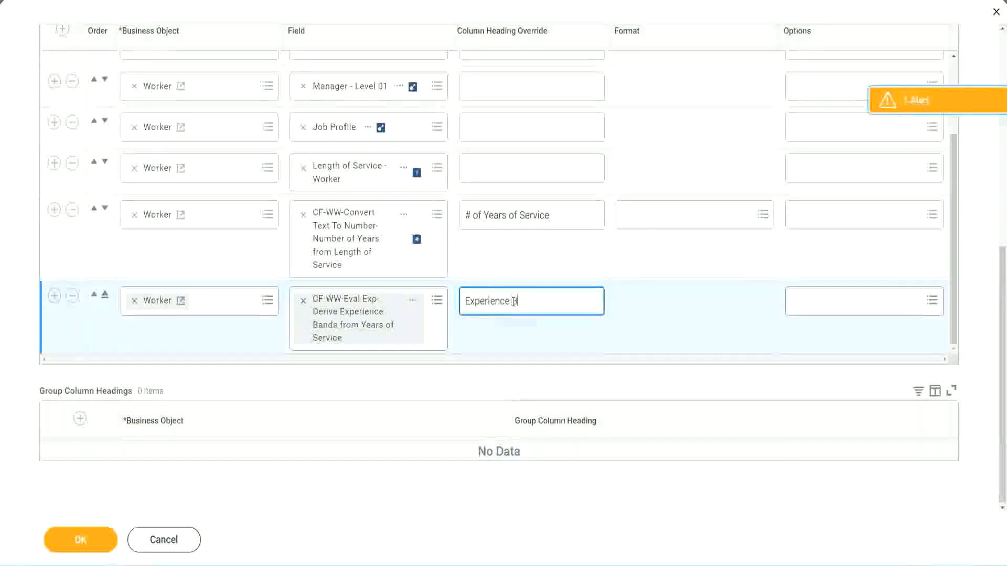
type("ands")
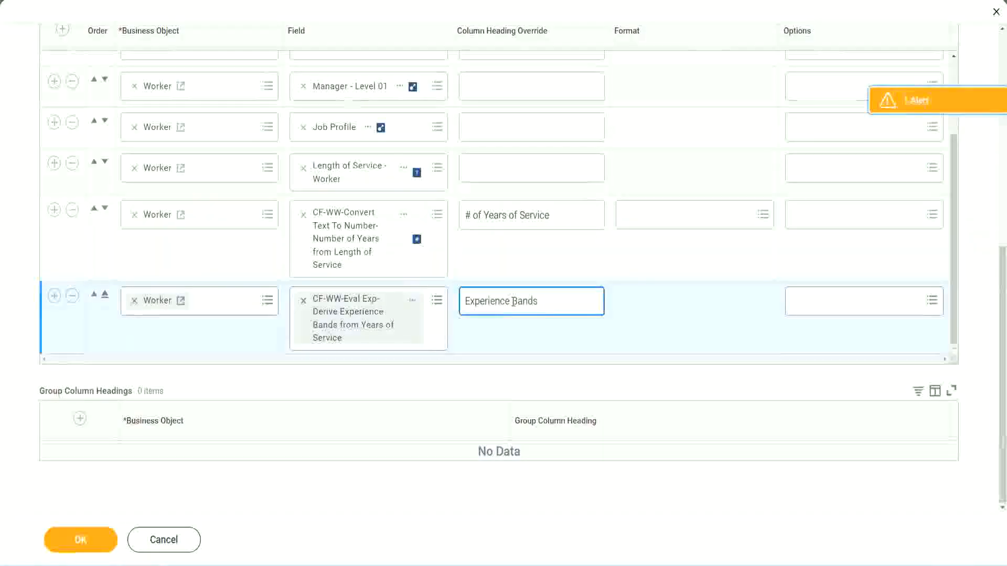
left_click(96, 543)
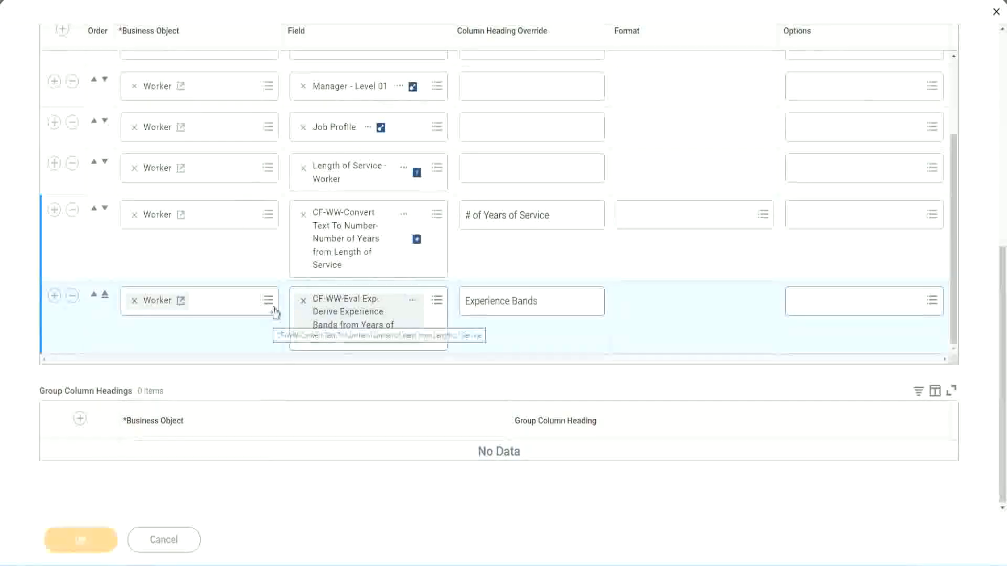
Run the WW Employee Details report with the Worker Types, Employee Type and Contingent Worker Type prompts left blank
scroll(273, 383, "down", 5)
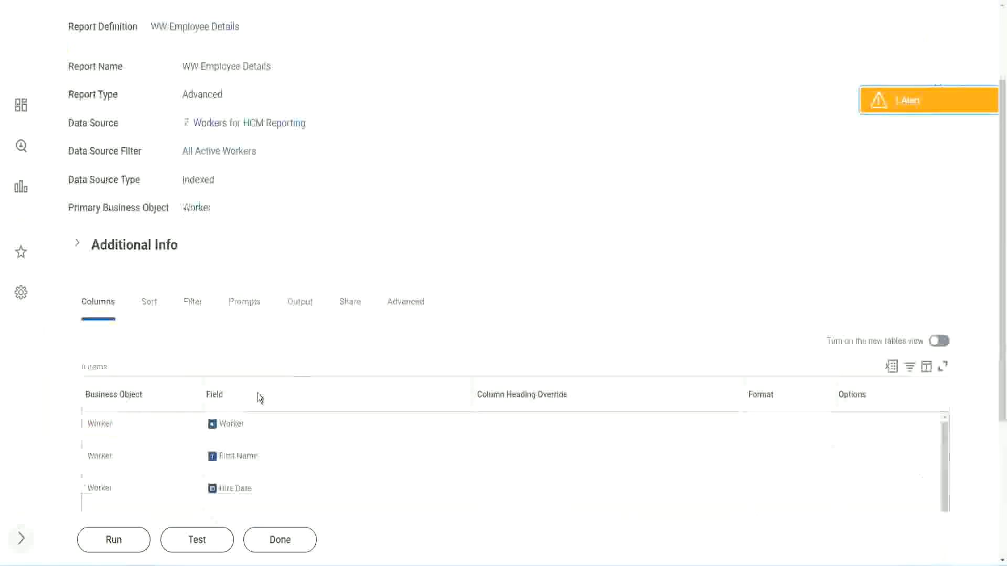
left_click(111, 539)
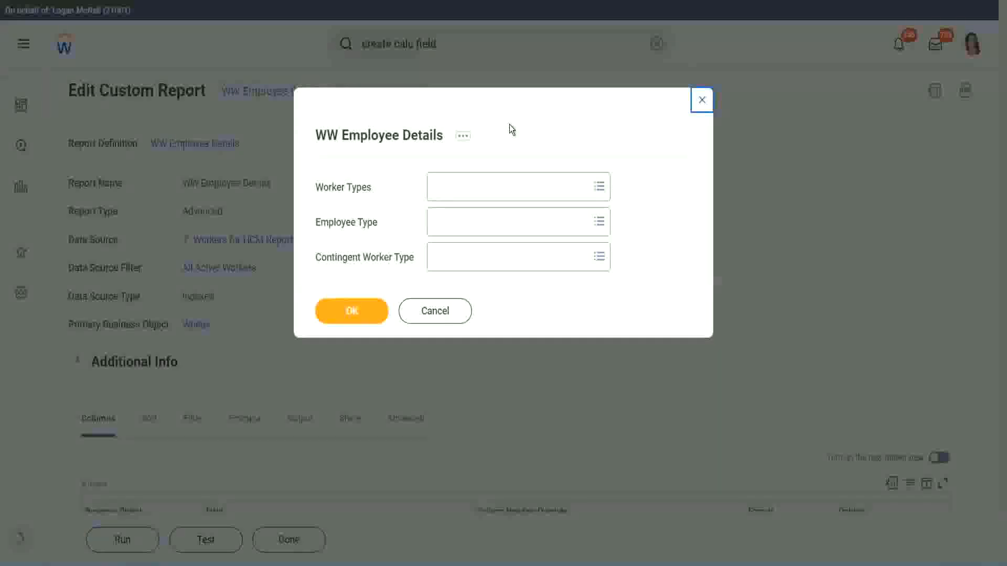
left_click(354, 321)
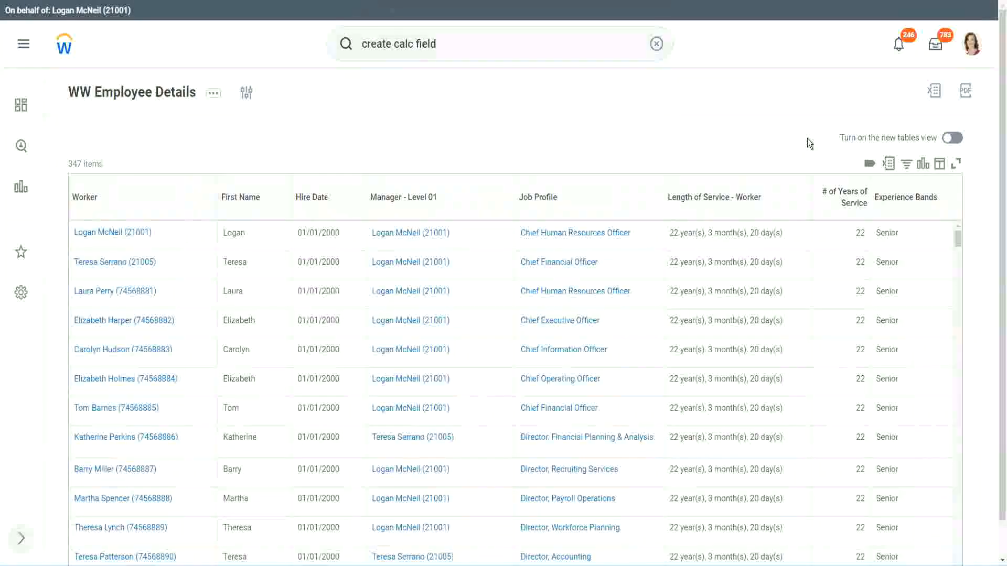
scroll(808, 139, "down", 1)
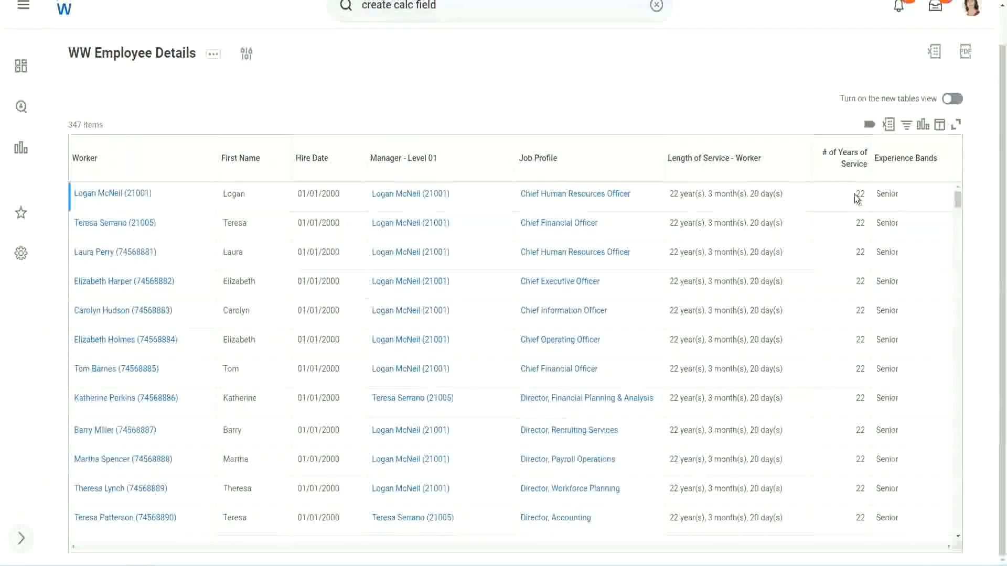
Compare the first worker's years of service with the 16 - 30 years Senior band in the Notepad++ notes
double_click(862, 194)
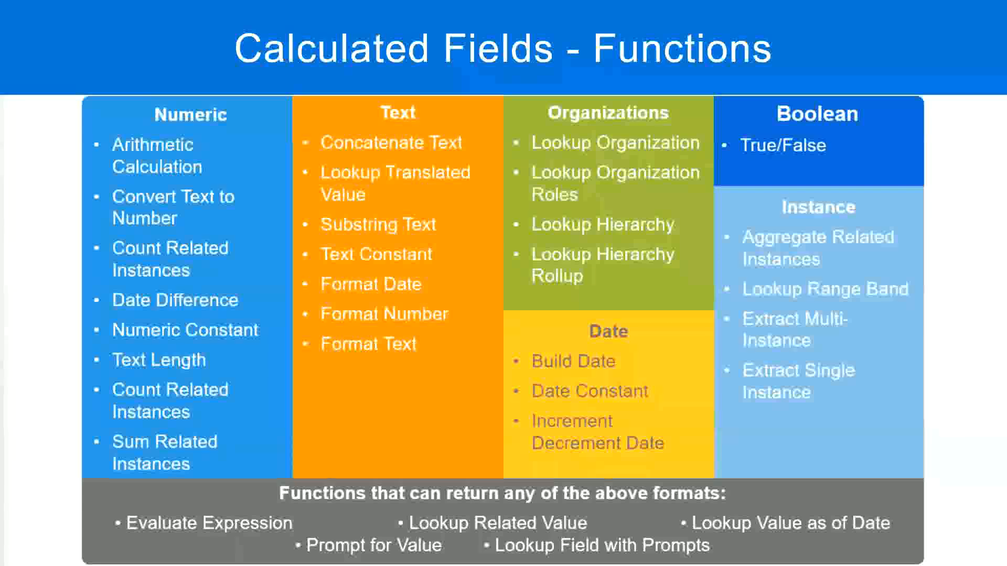
key("alt+Tab")
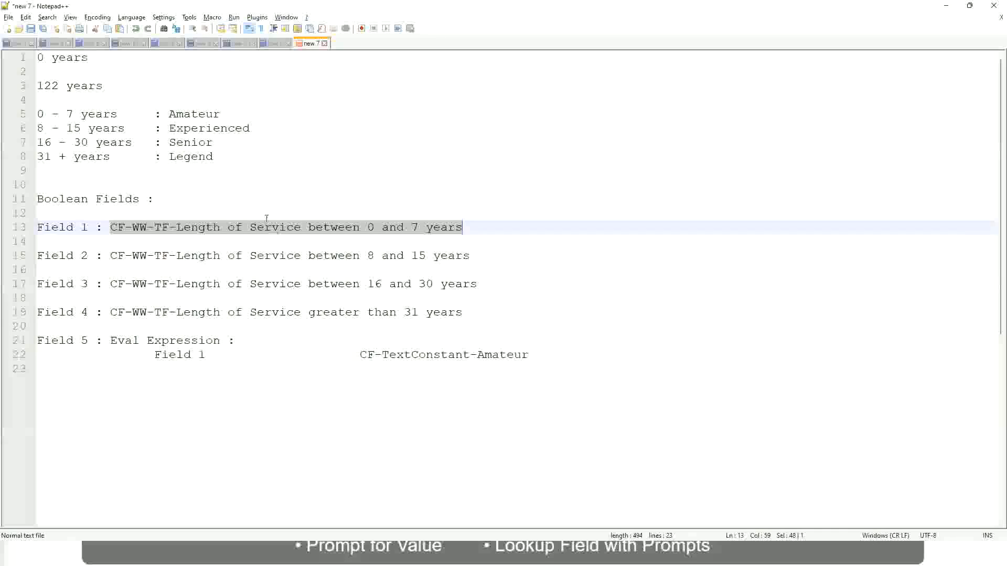
left_click(147, 181)
left_click(174, 142)
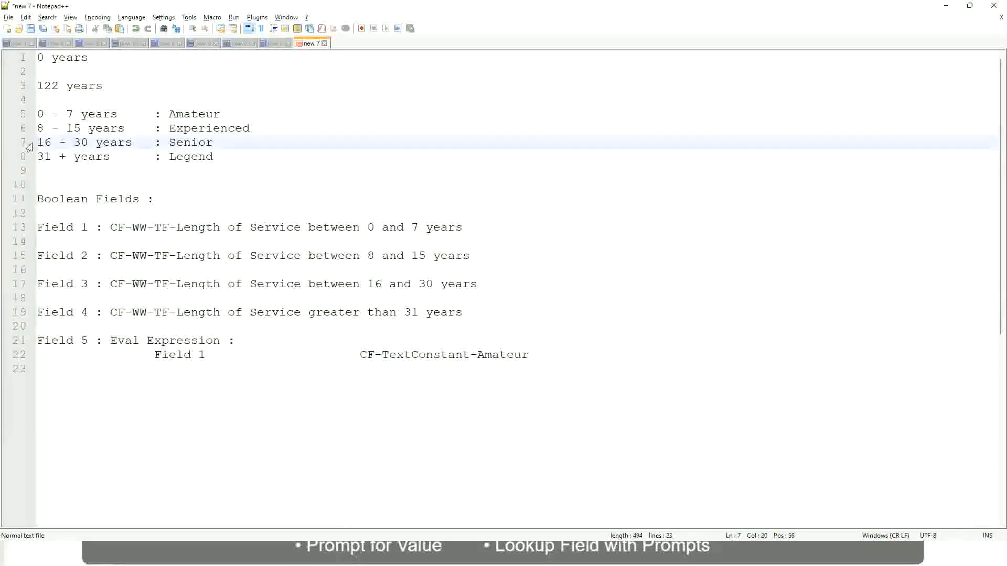
left_click_drag(36, 146, 95, 147)
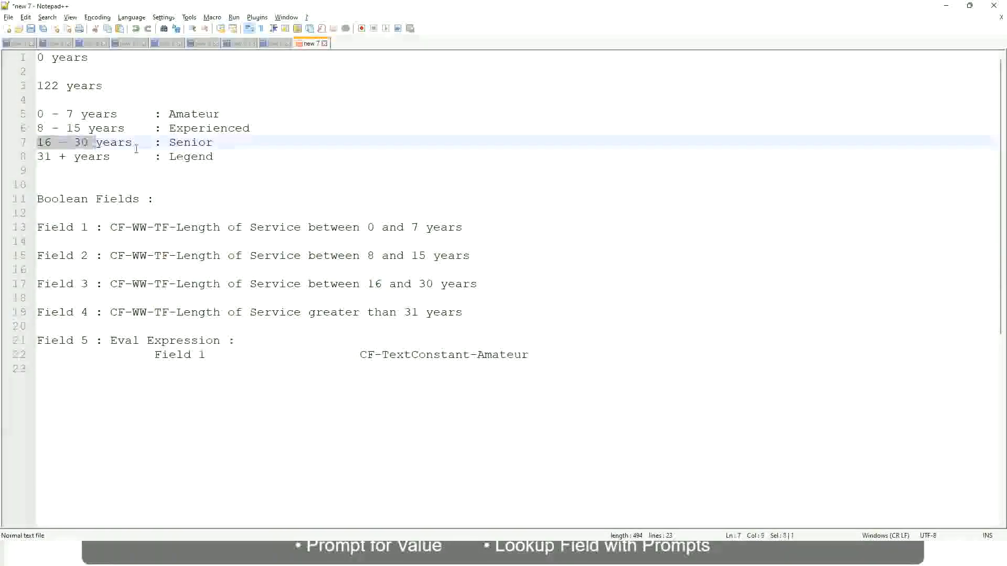
double_click(186, 144)
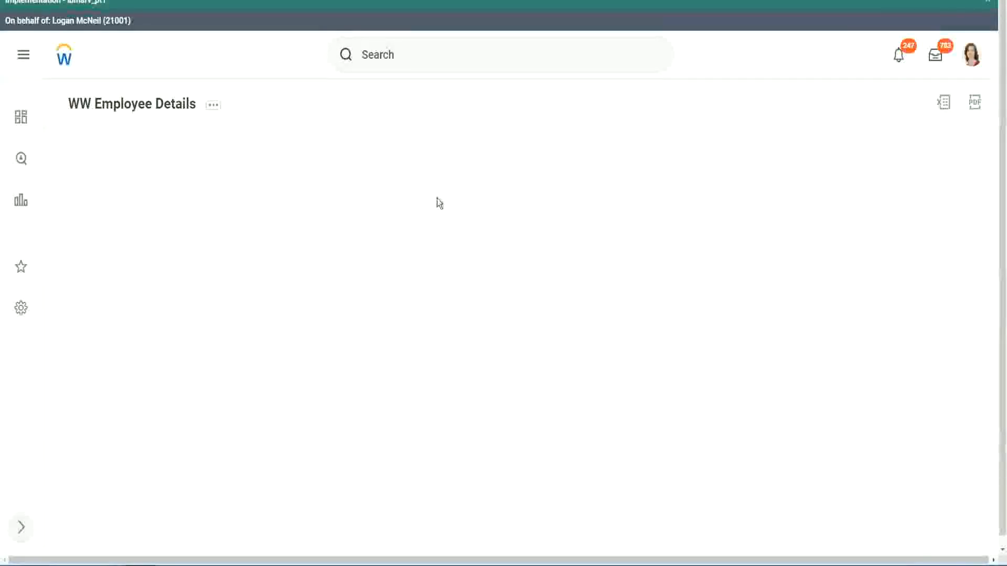
Back in the Workday report, examine the # of Years of Service against the Experience Bands value across the worker rows
scroll(865, 315, "down", 2)
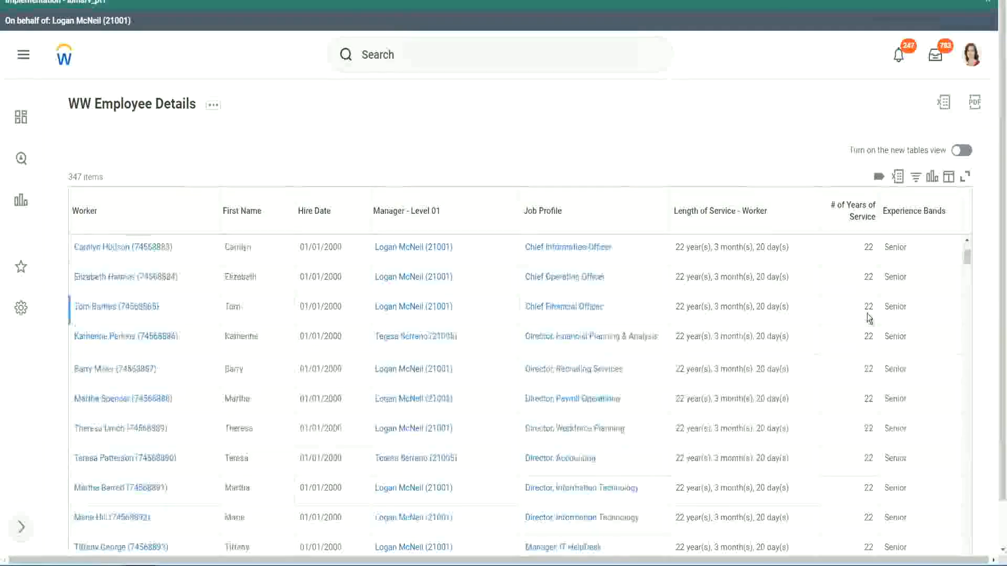
scroll(870, 319, "down", 5)
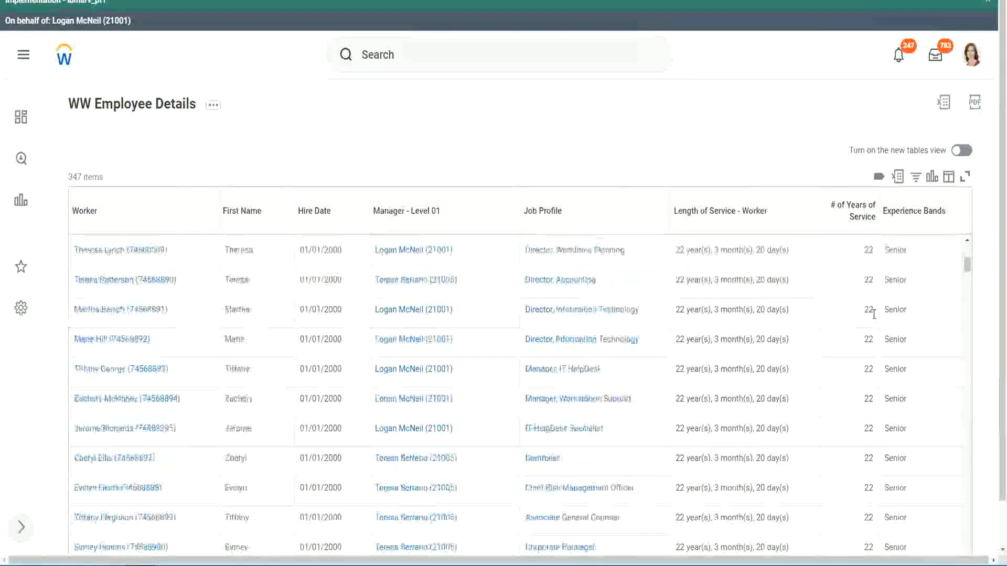
scroll(877, 347, "down", 5)
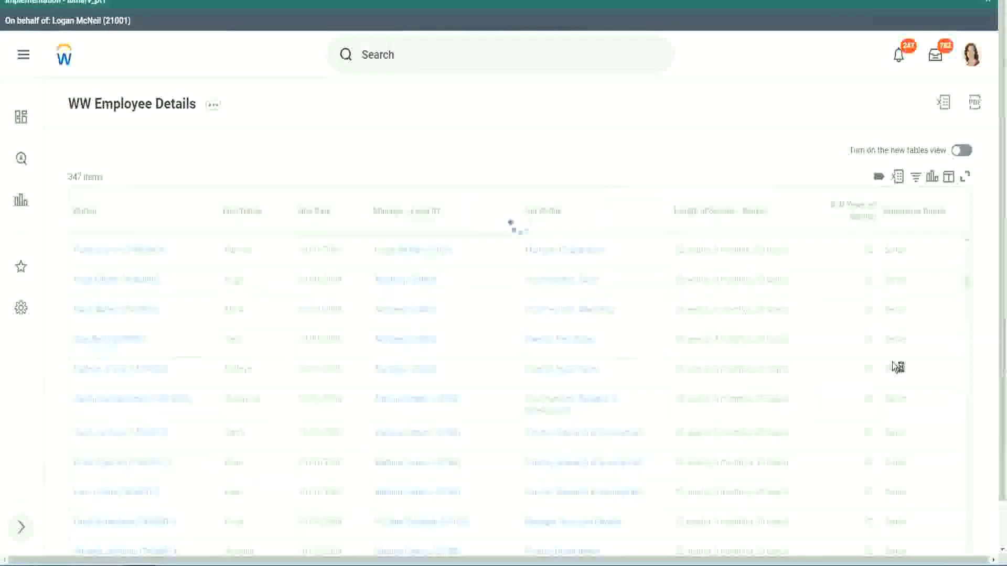
scroll(892, 362, "down", 1)
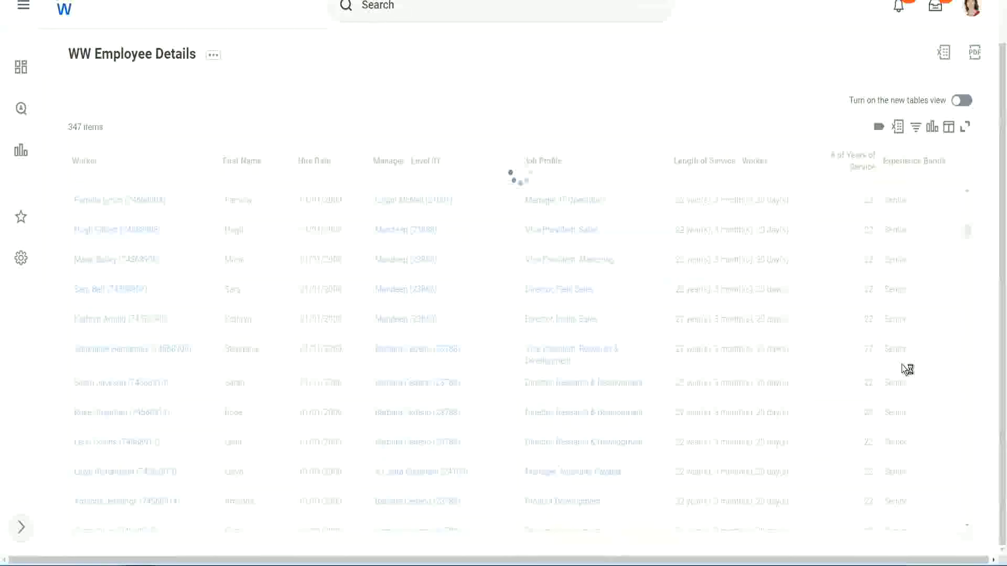
scroll(933, 297, "down", 5)
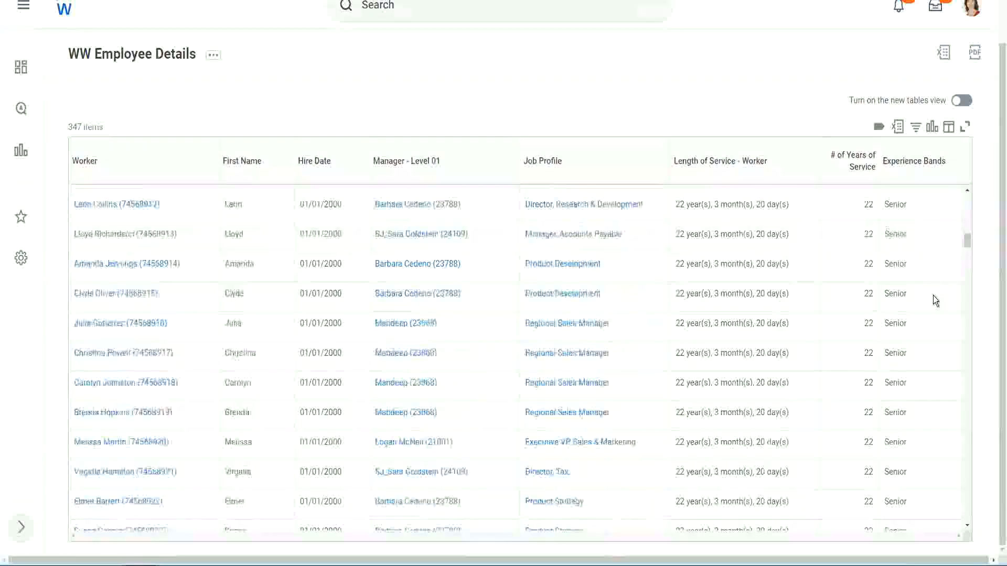
scroll(933, 295, "down", 2)
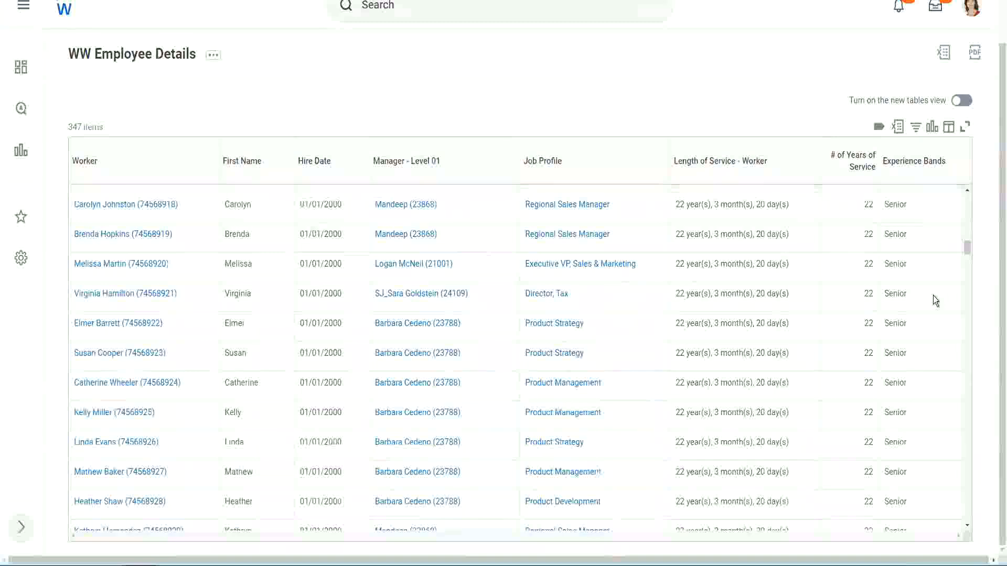
scroll(933, 295, "down", 6)
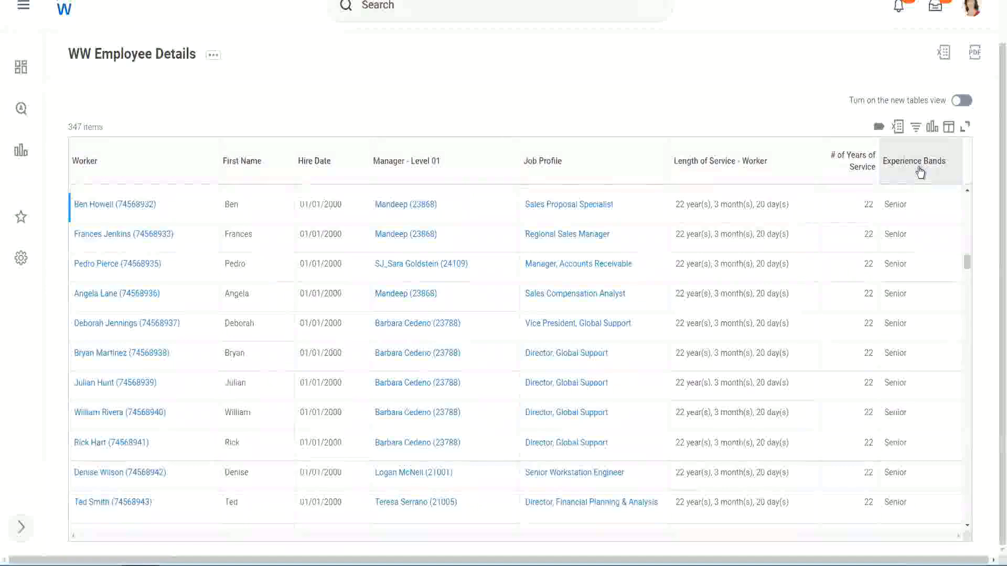
Filter the Experience Bands column for values that contain Amateur
left_click(919, 172)
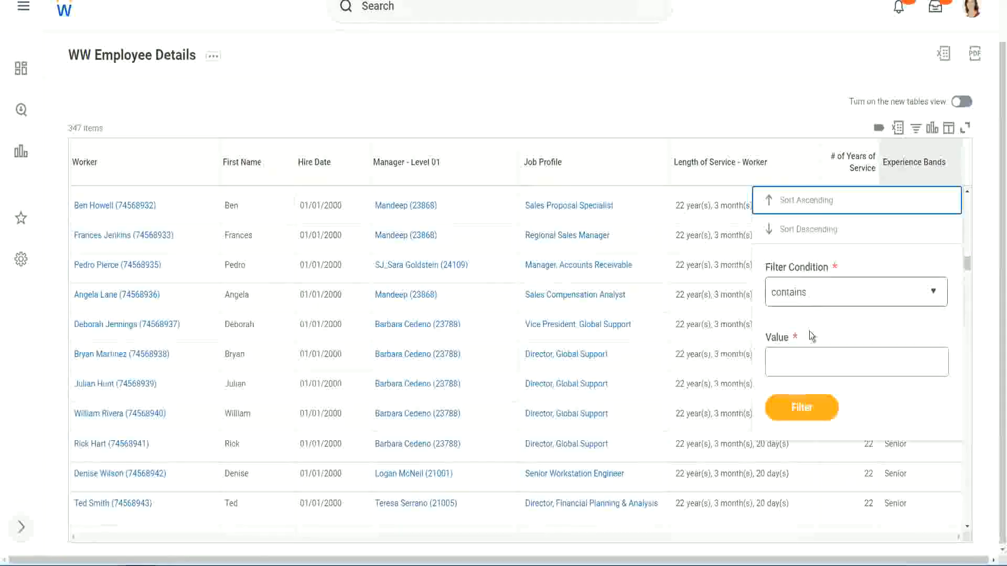
left_click(798, 352)
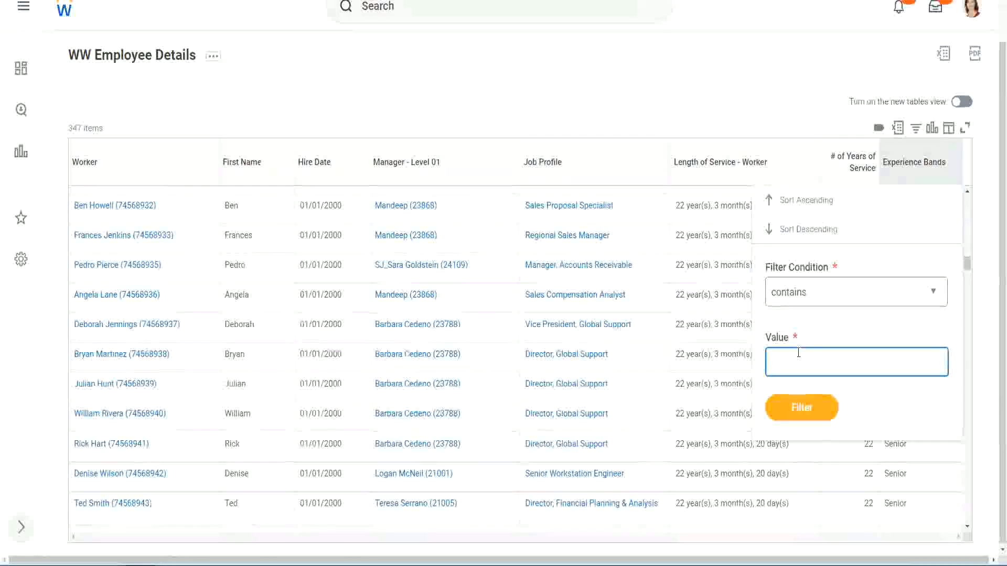
type("Amate")
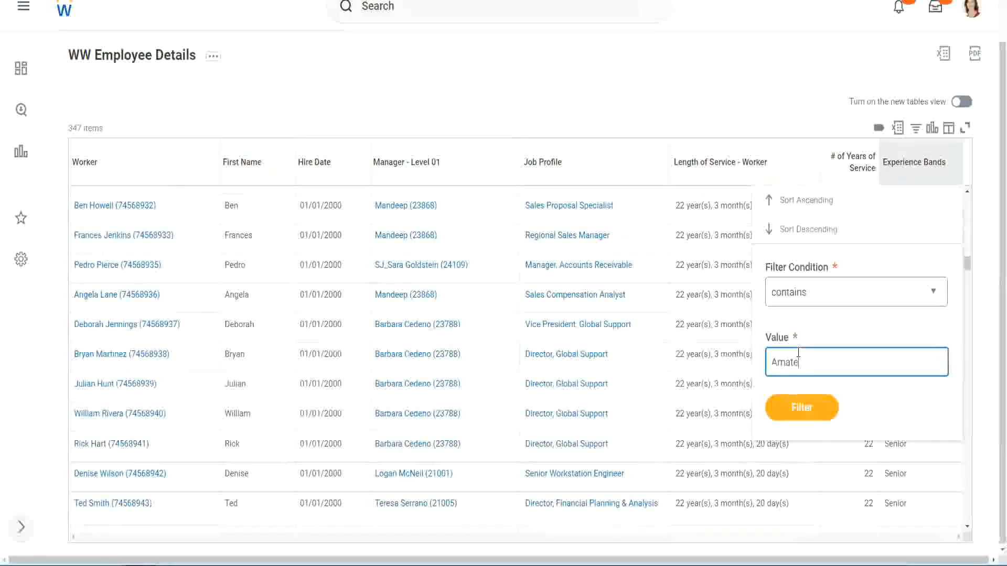
type("ur")
left_click(797, 410)
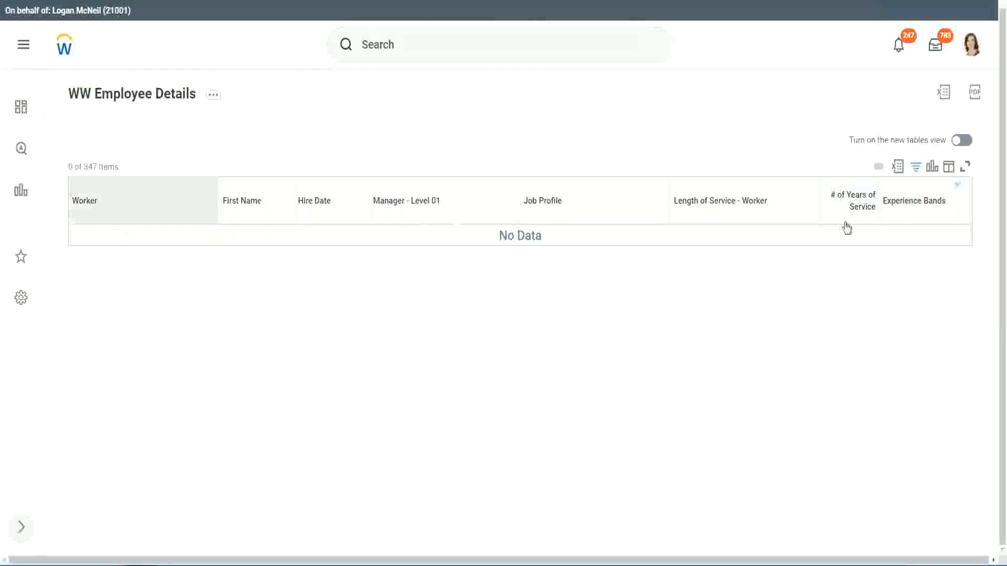
Change the Experience Bands filter value to Legend and apply it
left_click(911, 201)
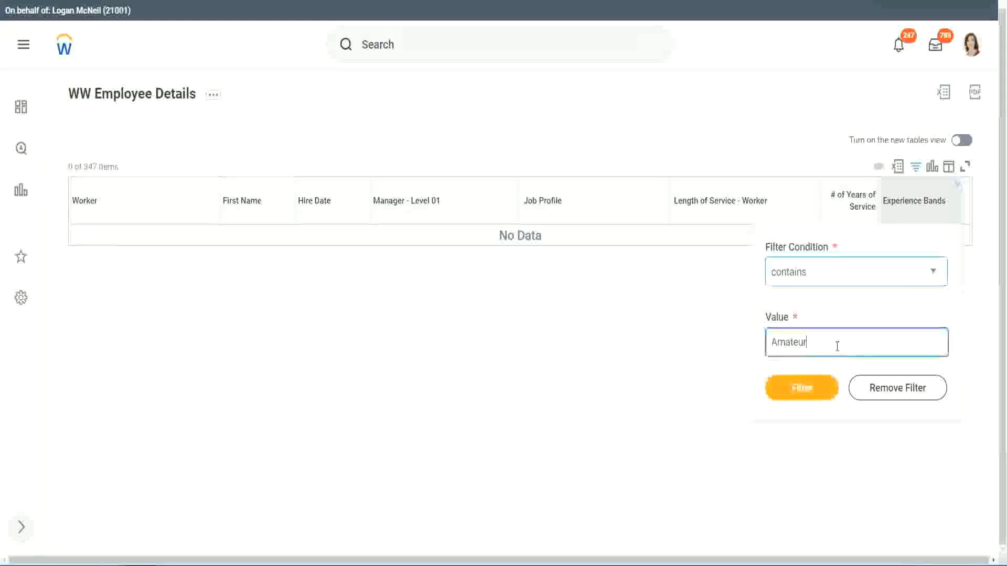
key("ctrl+a")
type("Legend")
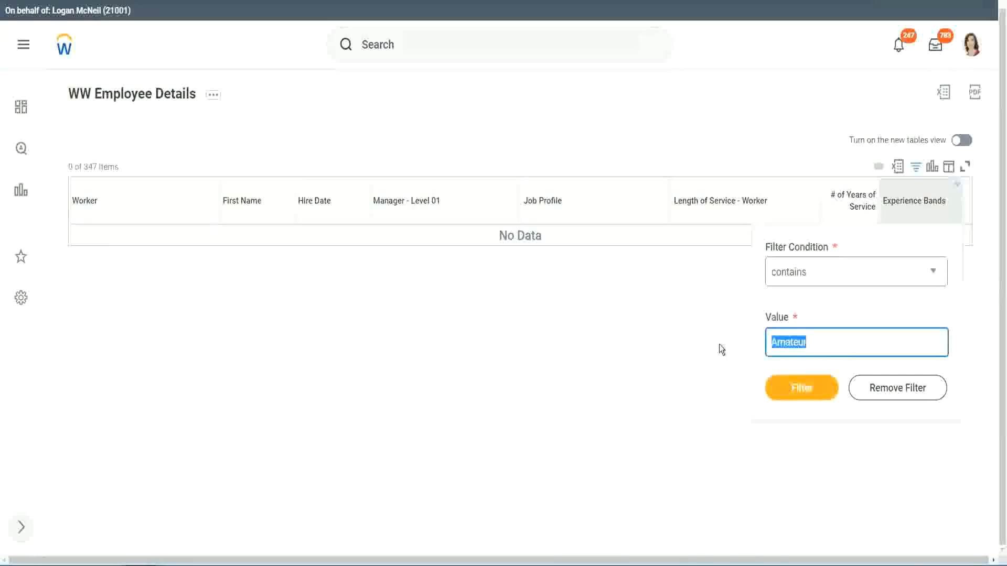
key("Return")
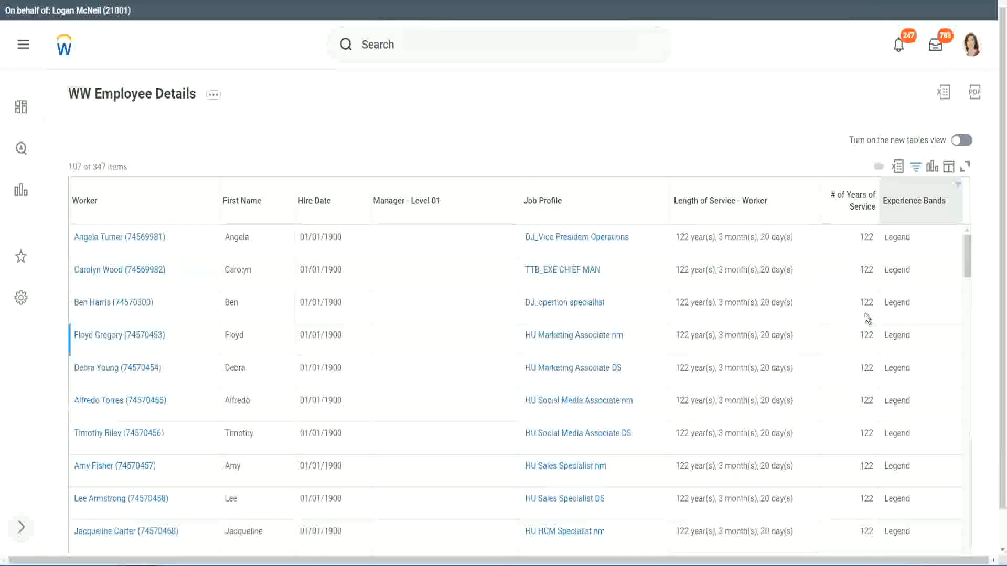
Examine the hire dates and years of service of the Legend workers down to the last row
scroll(866, 317, "down", 15)
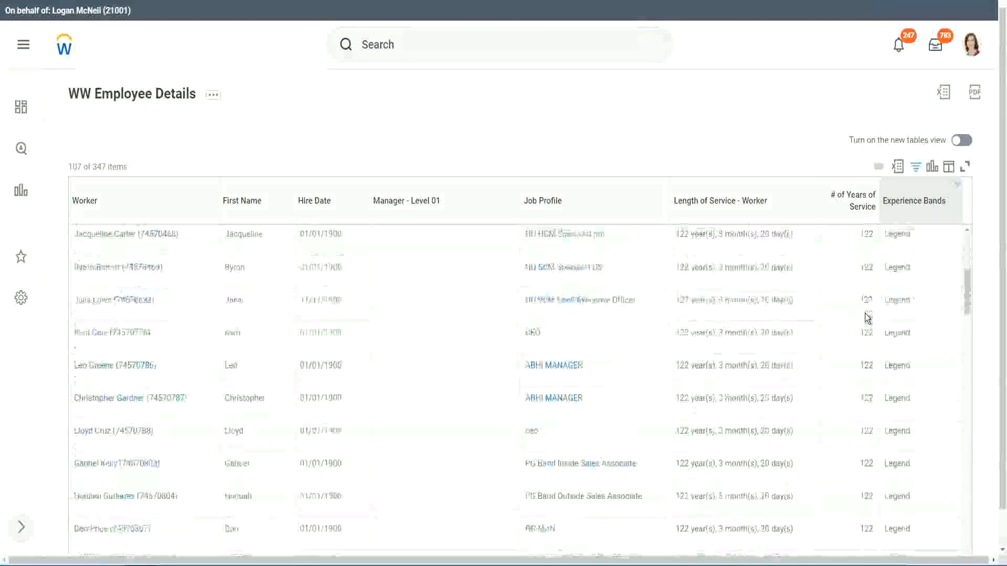
scroll(865, 313, "down", 3)
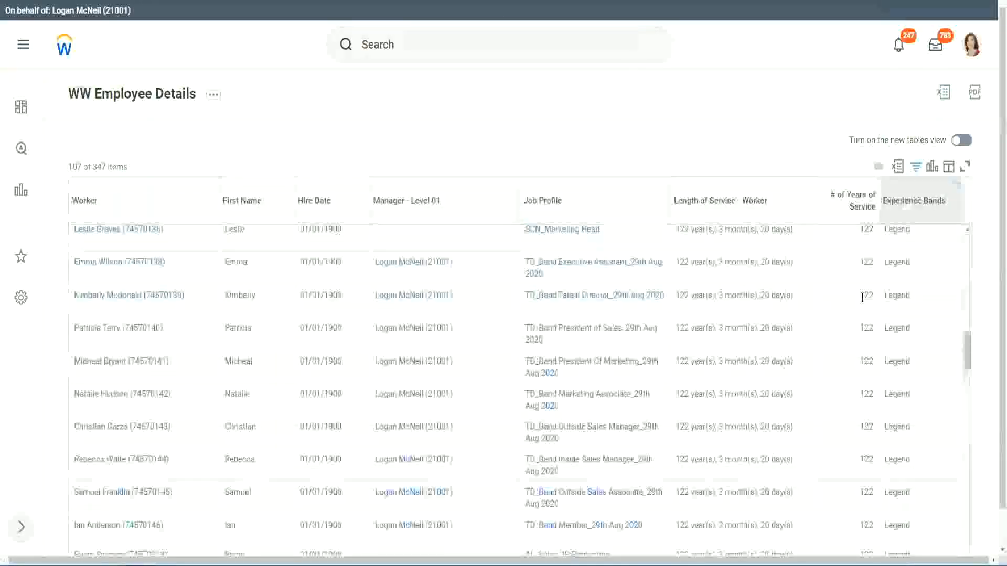
scroll(866, 294, "down", 10)
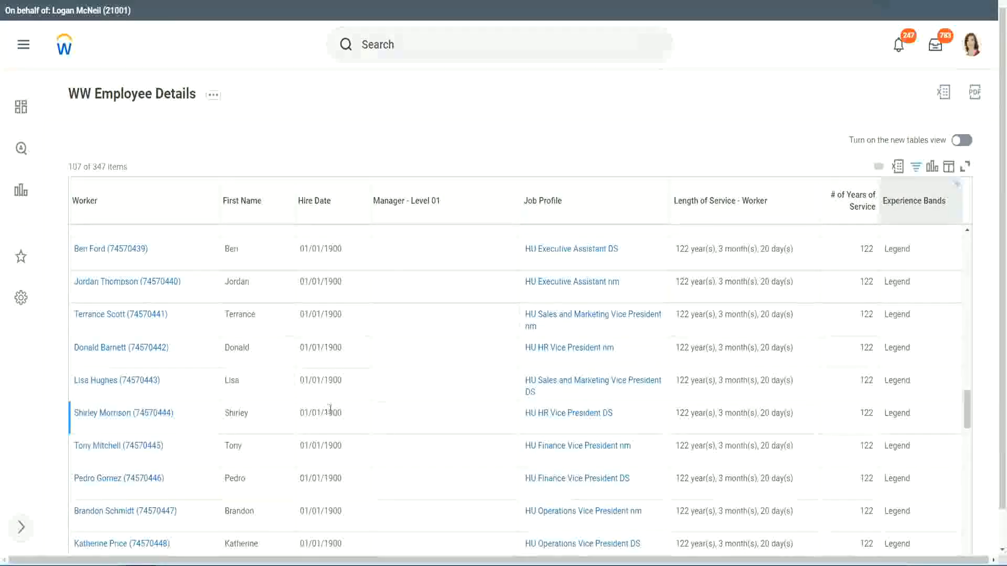
double_click(333, 414)
scroll(857, 395, "down", 5)
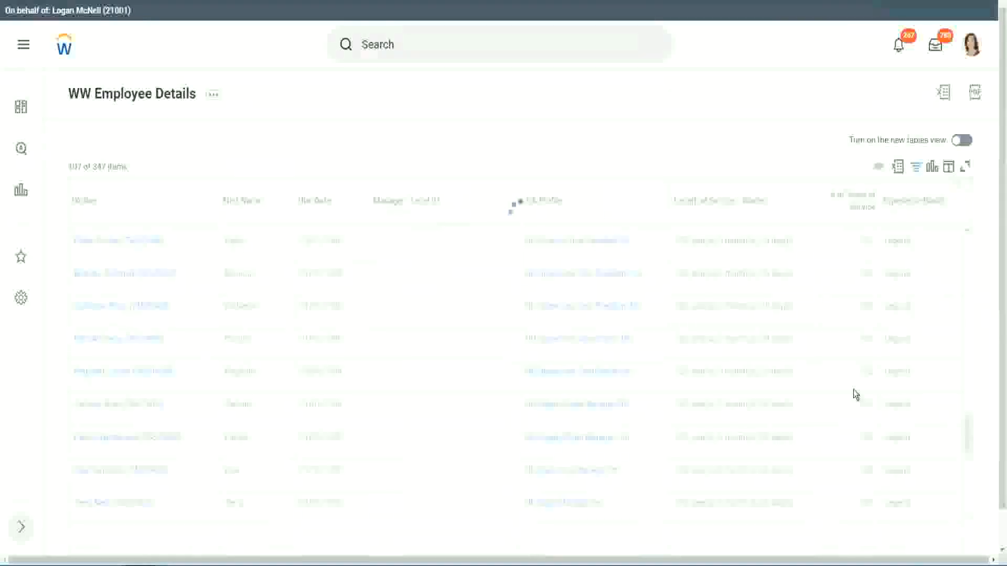
scroll(856, 394, "down", 4)
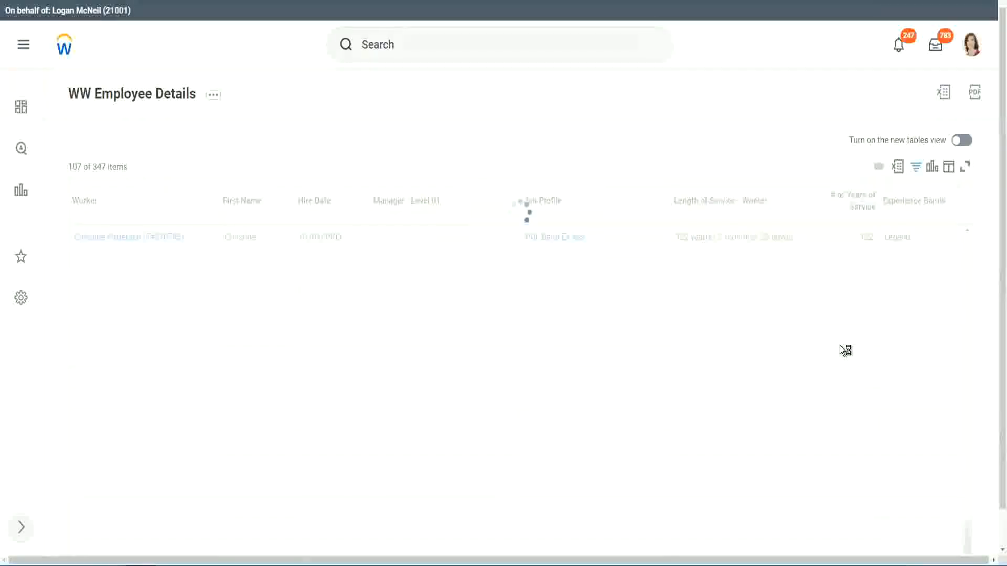
scroll(840, 345, "down", 5)
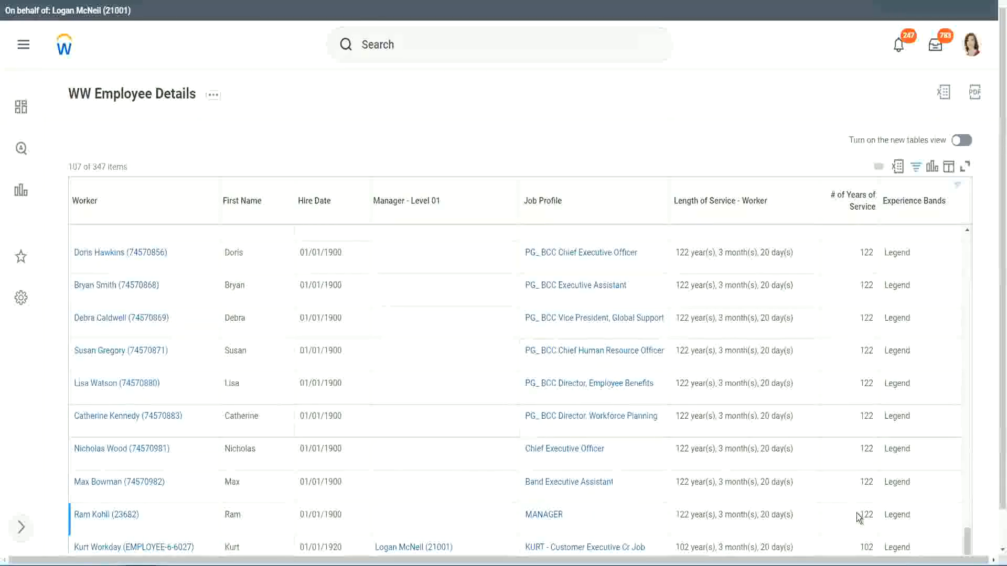
double_click(866, 547)
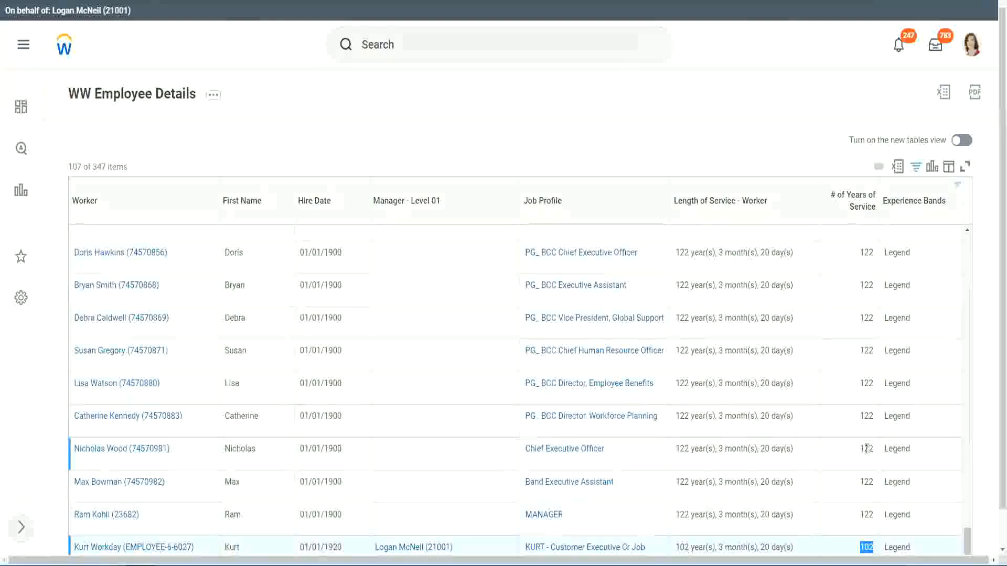
left_click_drag(864, 449, 873, 449)
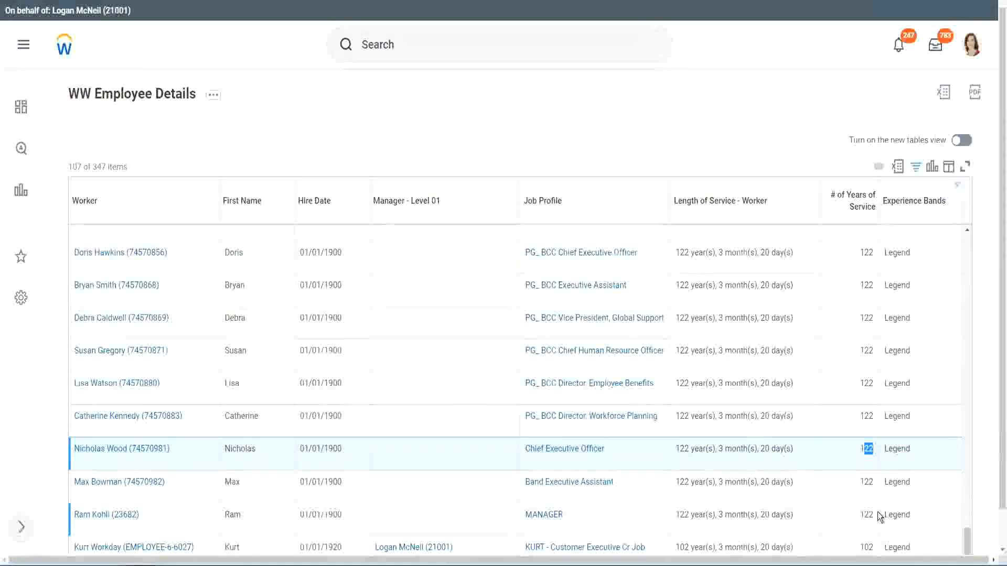
left_click(848, 422)
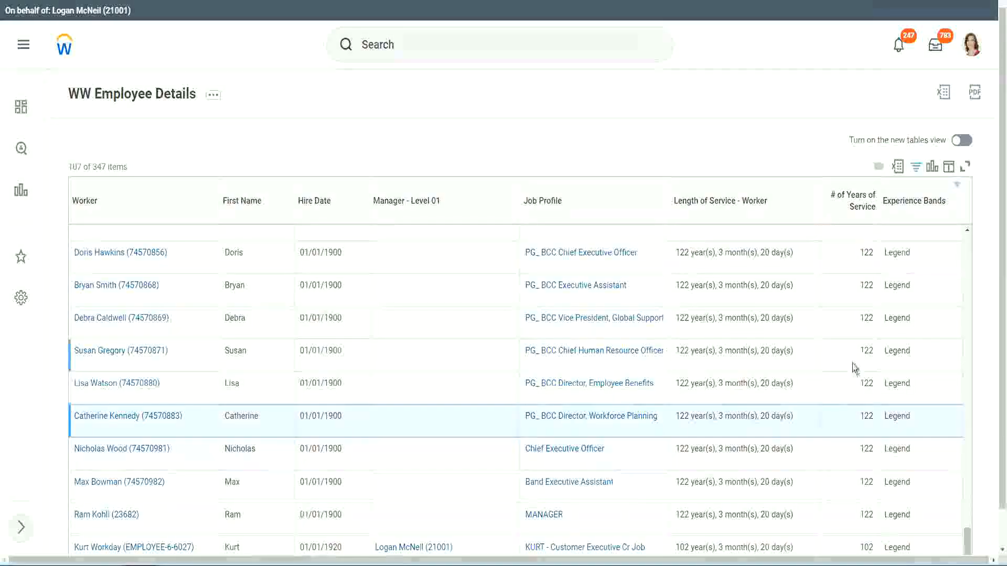
Change the Experience Bands filter value to Experienced, keeping the contains condition, and apply it
left_click(921, 206)
left_click(824, 402)
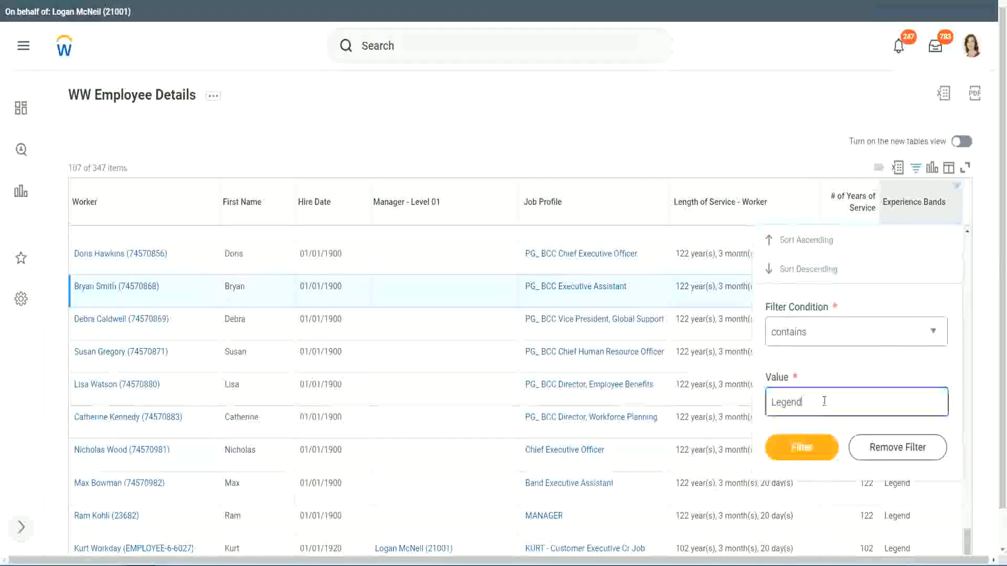
double_click(824, 402)
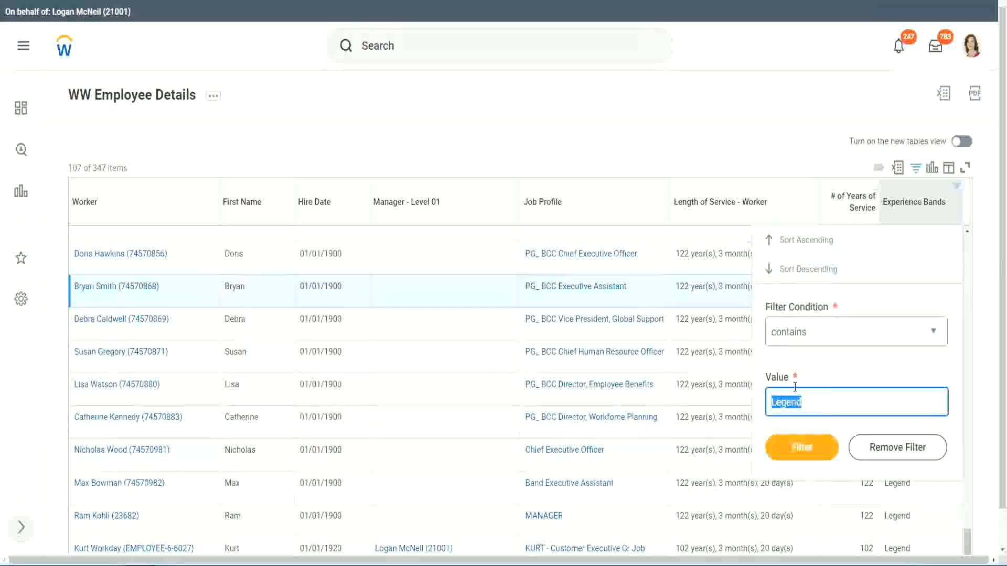
type("Ex")
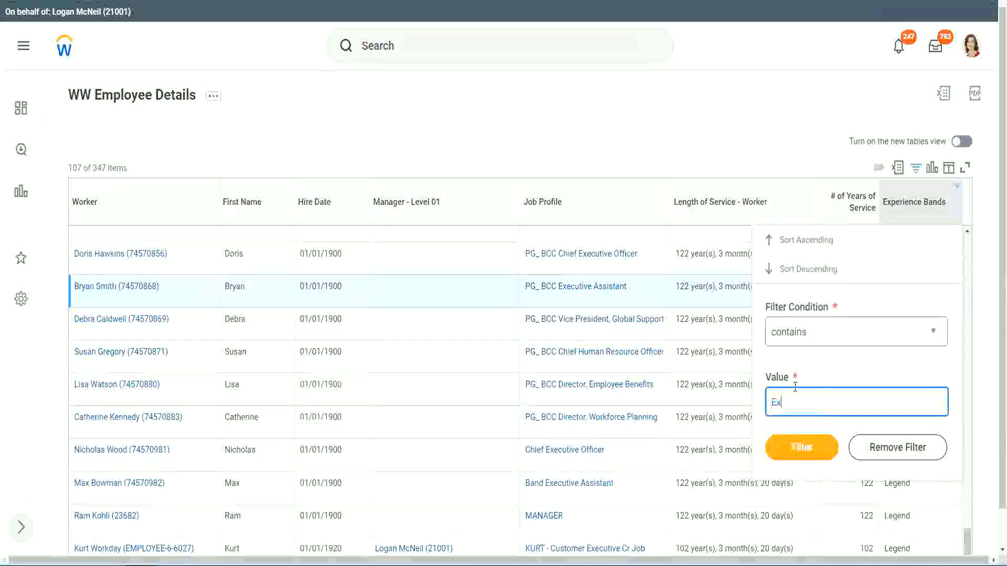
type("per")
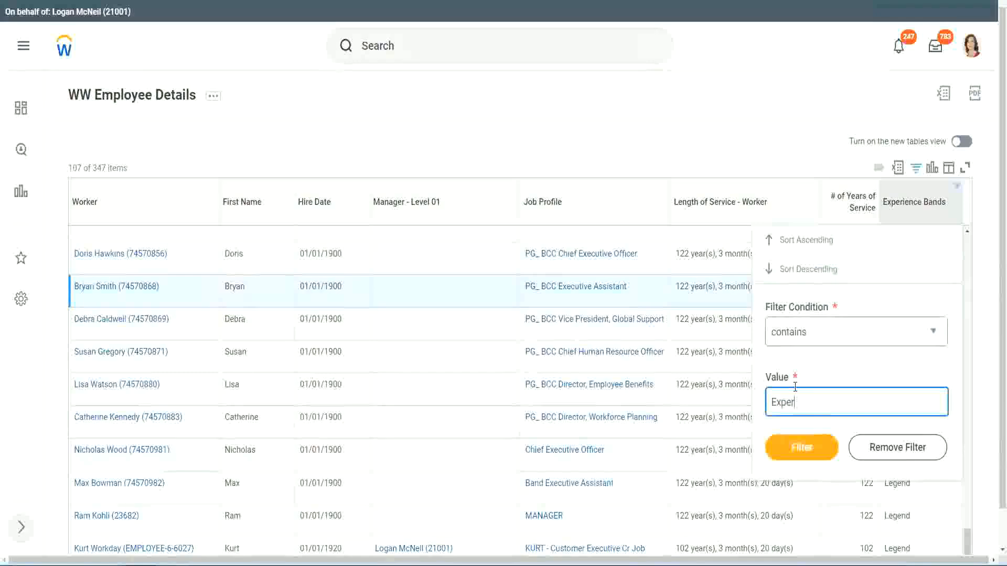
type("ienced")
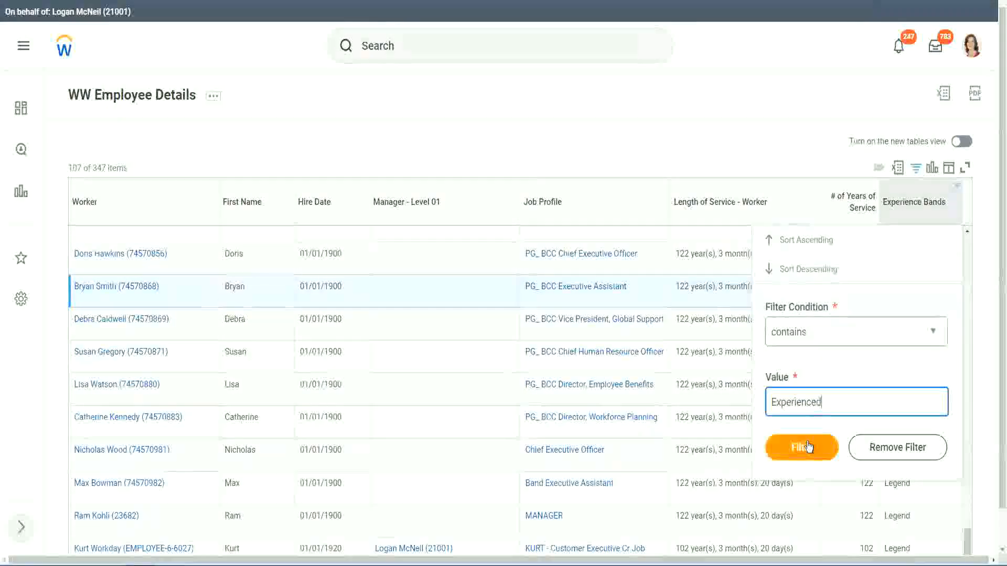
left_click(807, 446)
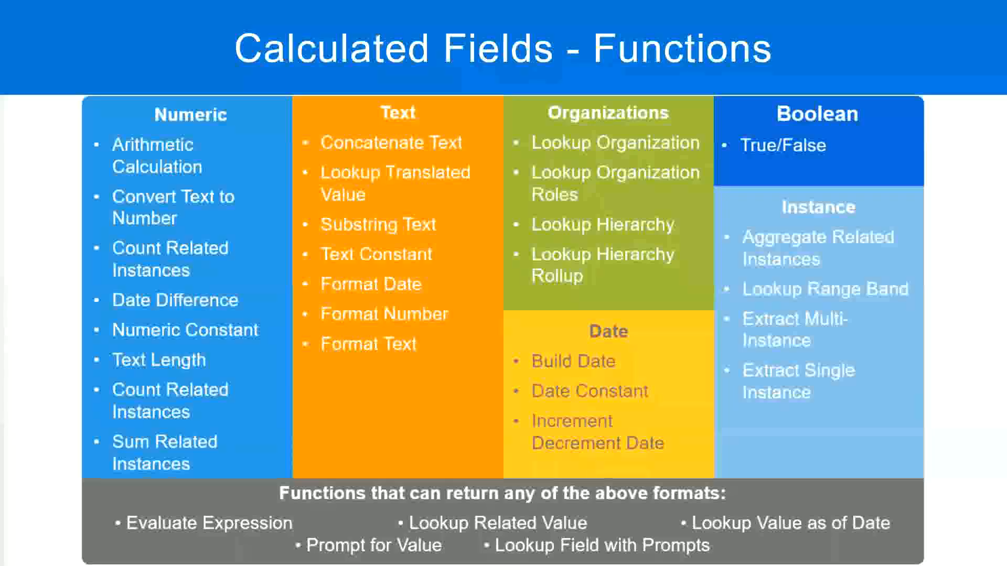
Switch to the Notepad++ notes and check the year range defined for the Experienced band
key("alt+Tab")
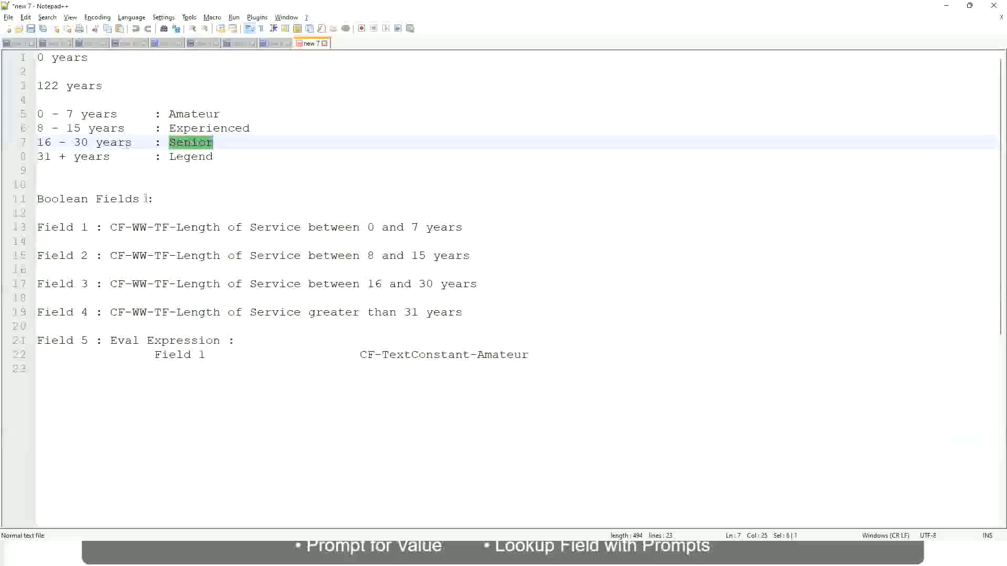
left_click_drag(44, 130, 80, 129)
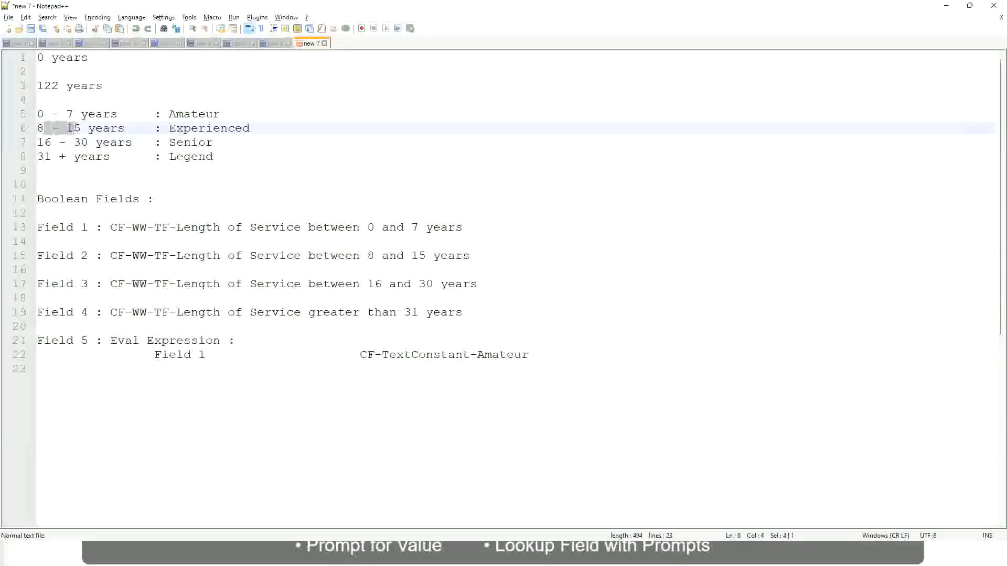
left_click(81, 129)
left_click(116, 130)
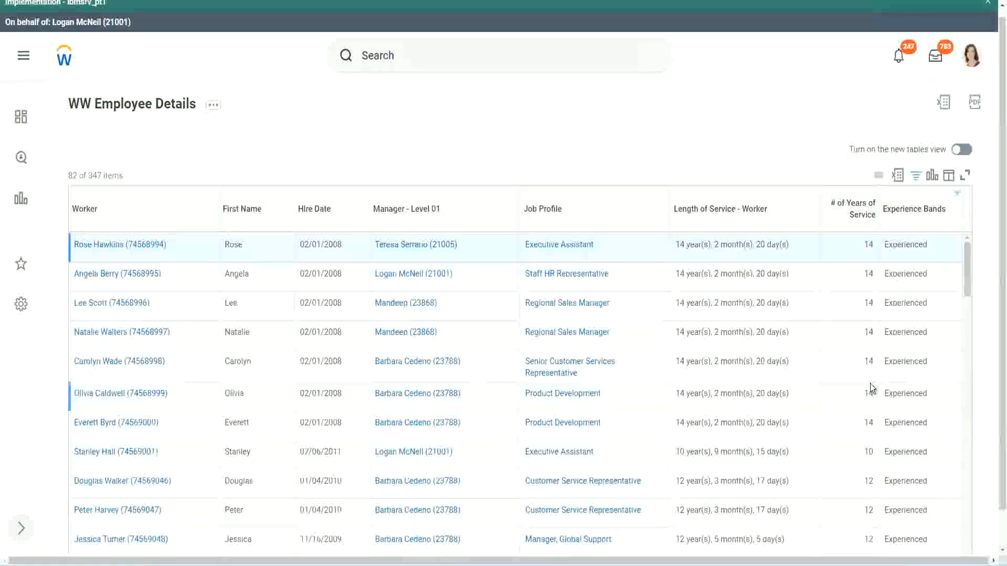
Back in the Workday report, compare the # of Years of Service with the Experience Bands value down the Experienced workers' rows
scroll(872, 388, "down", 5)
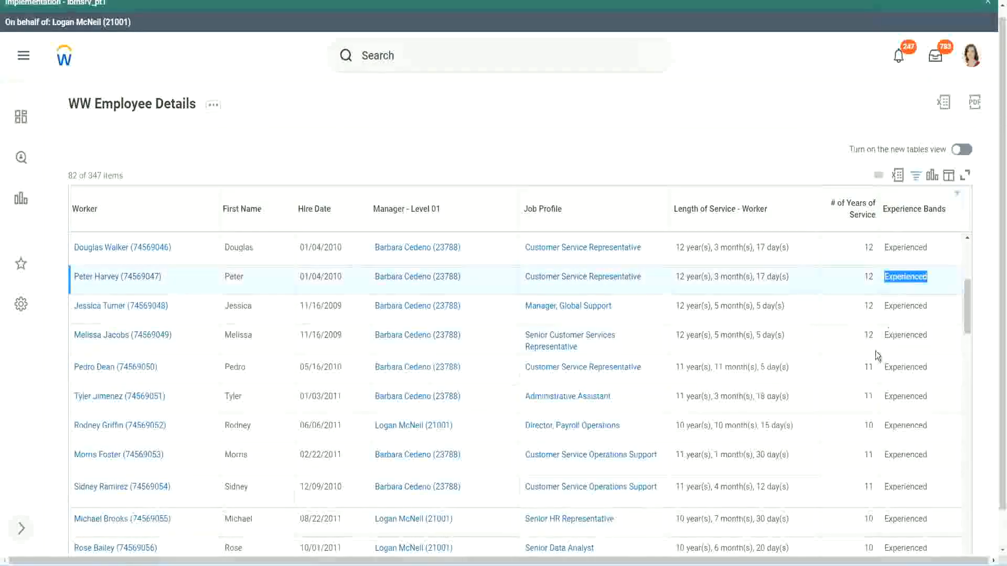
scroll(871, 367, "down", 3)
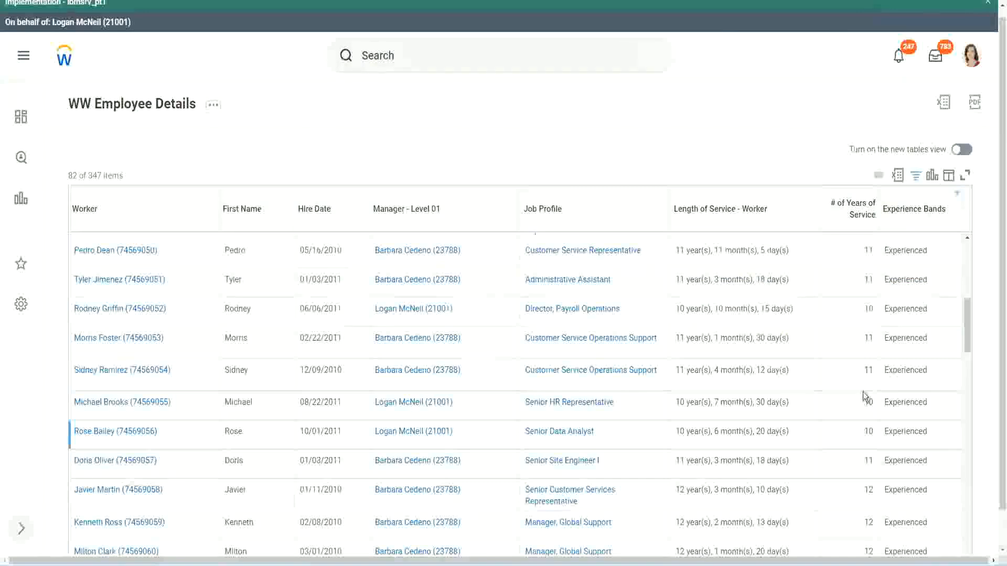
left_click(868, 372)
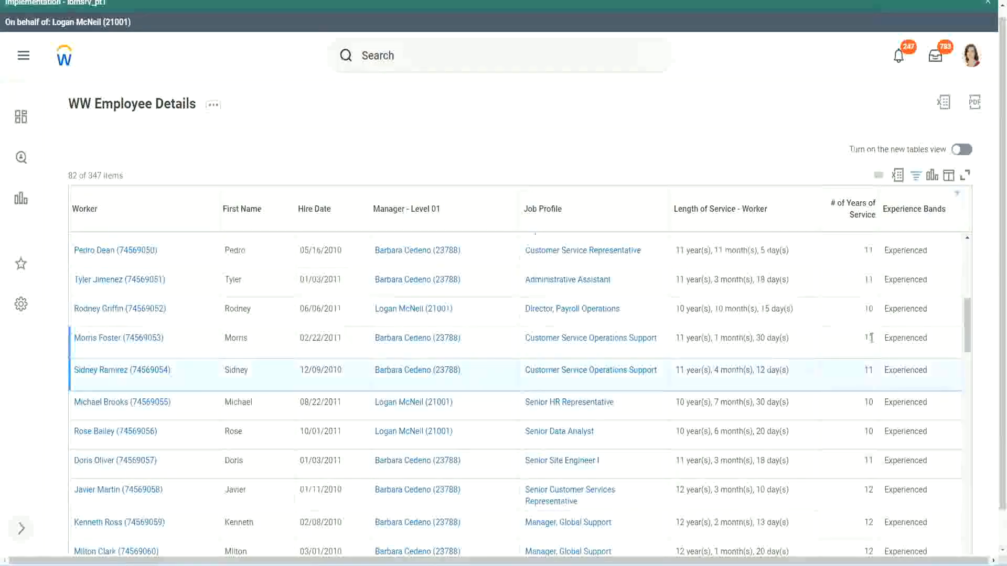
left_click(916, 337)
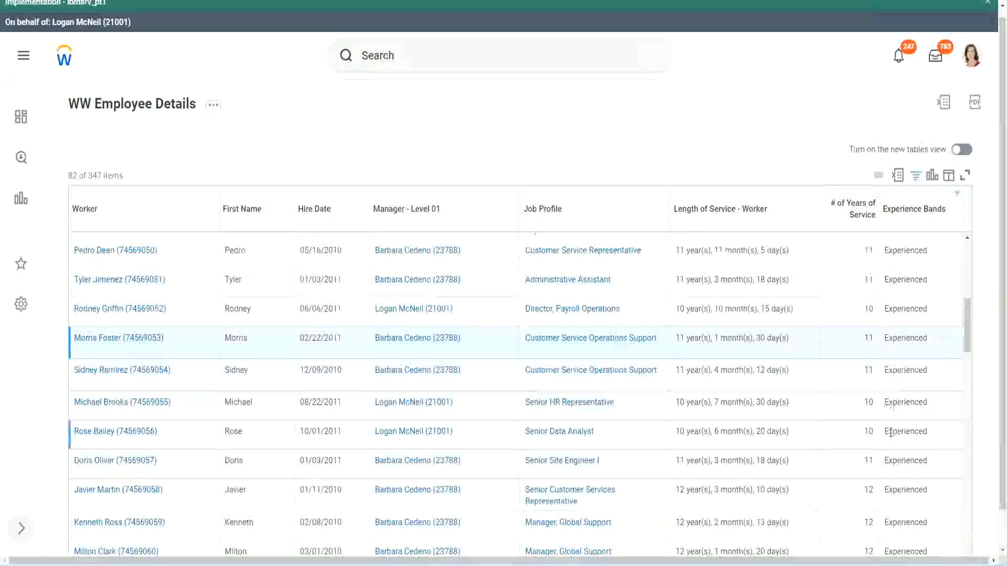
scroll(891, 433, "down", 10)
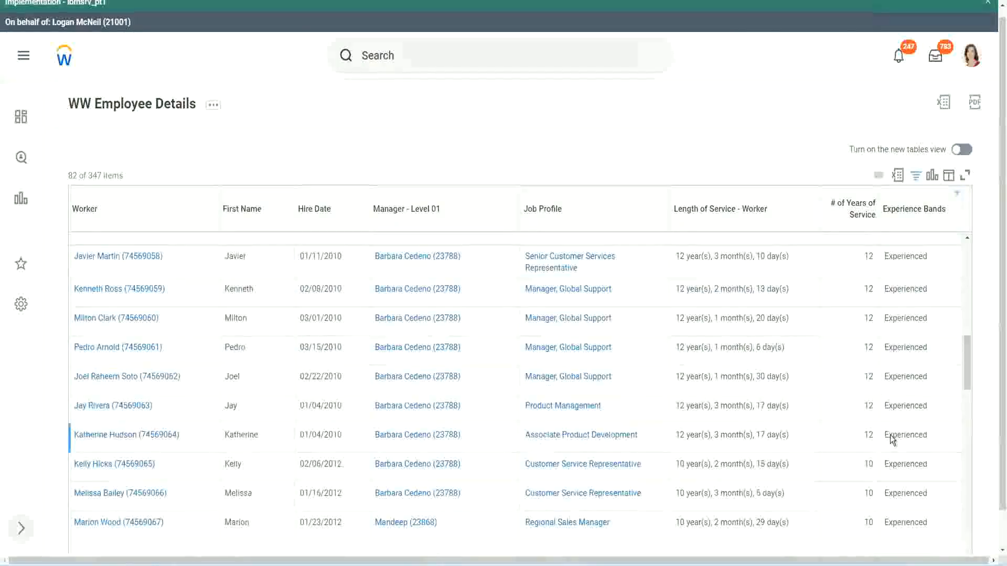